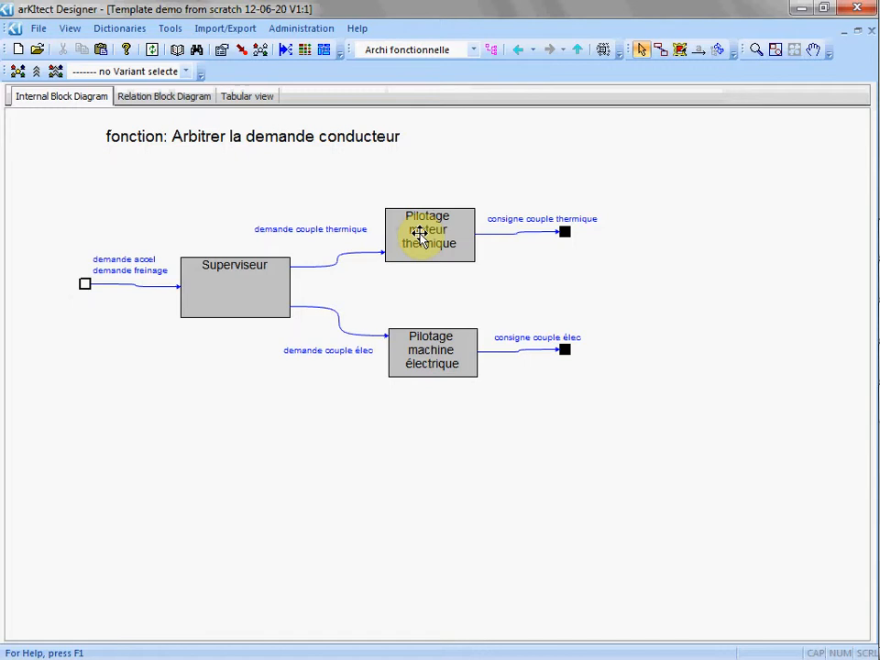
# Inspect the driver demand input flow and the Superviseur object, then return to the Vehicule hybride functional architecture
pyautogui.click(133, 286)
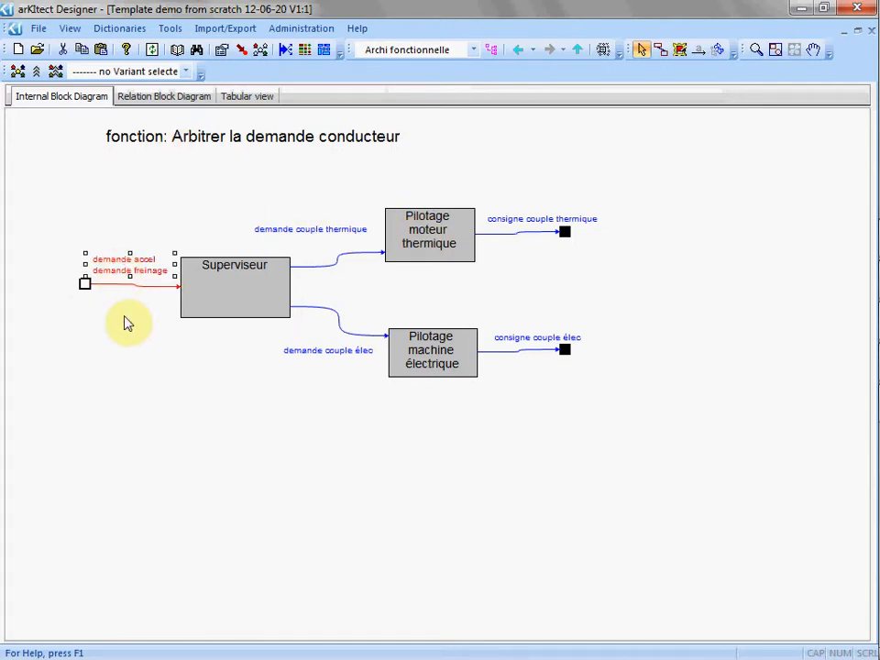
pyautogui.click(237, 281)
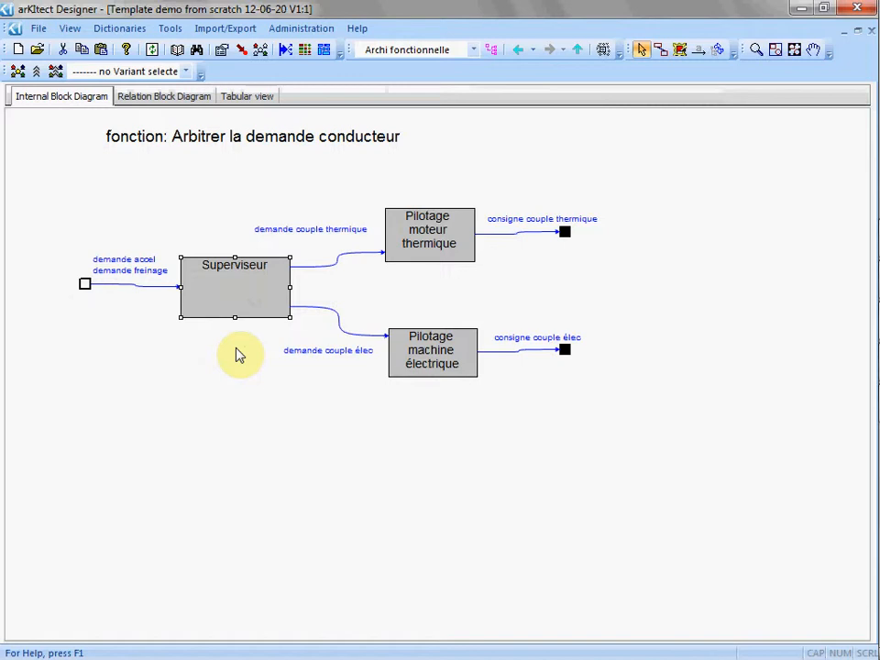
pyautogui.click(578, 52)
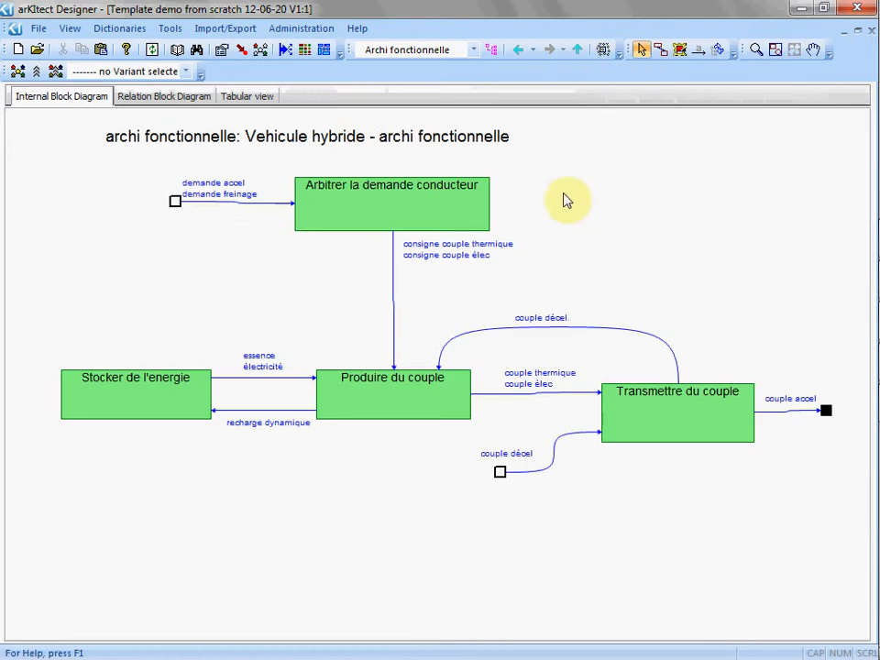
# Inspect the consigne couple flow and the Produire du couple and Transmettre du couple functions it leads towards
pyautogui.click(476, 257)
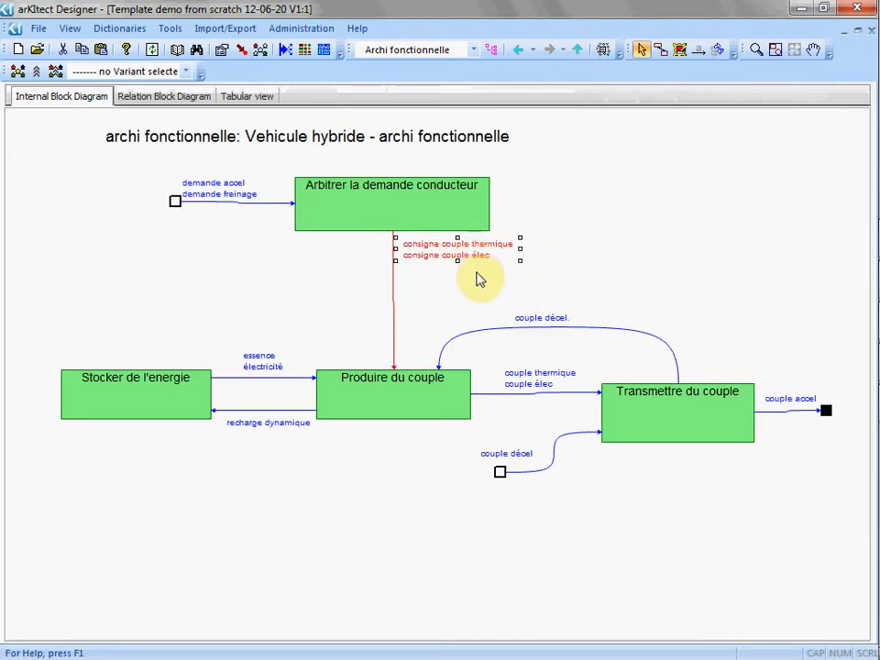
pyautogui.click(391, 388)
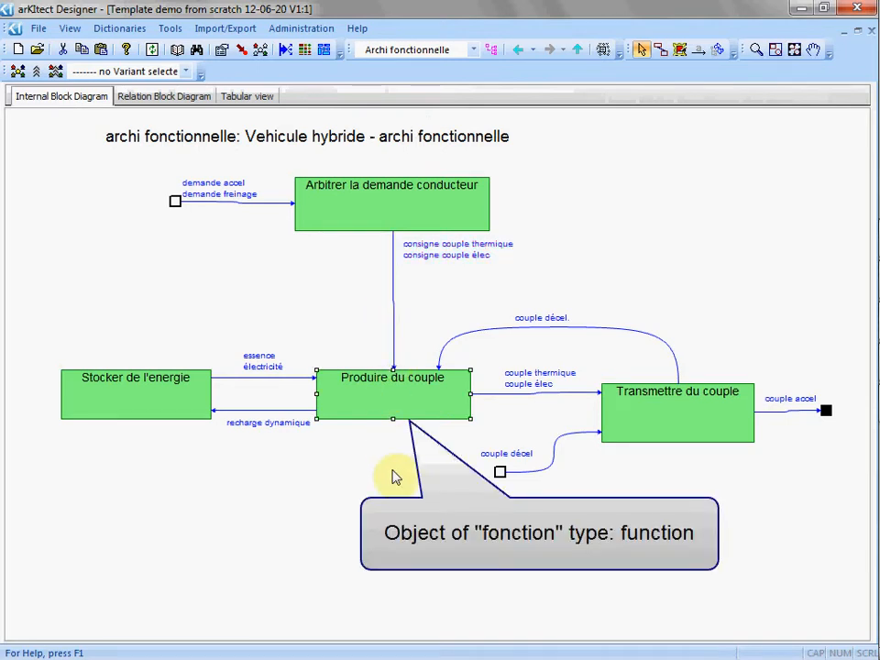
pyautogui.click(672, 404)
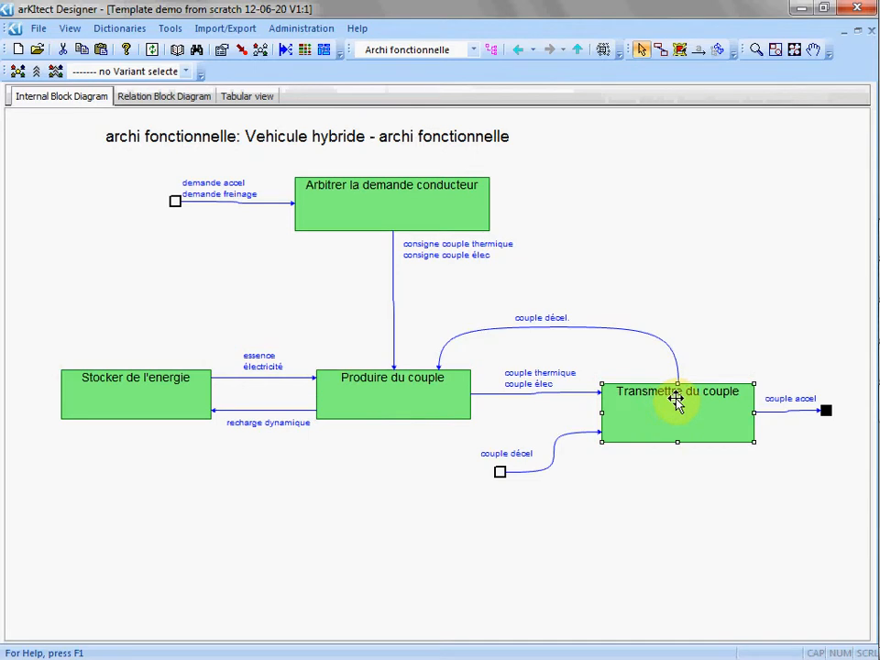
pyautogui.click(739, 222)
# Go up to the top-level project diagram and inspect the Route object outside the vehicle
pyautogui.click(578, 51)
pyautogui.click(803, 400)
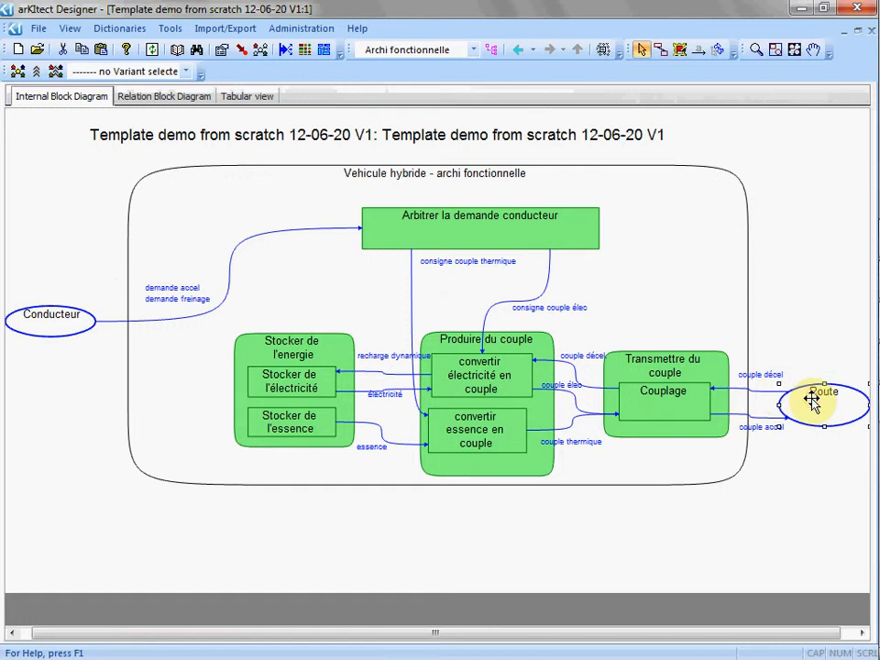
pyautogui.click(817, 510)
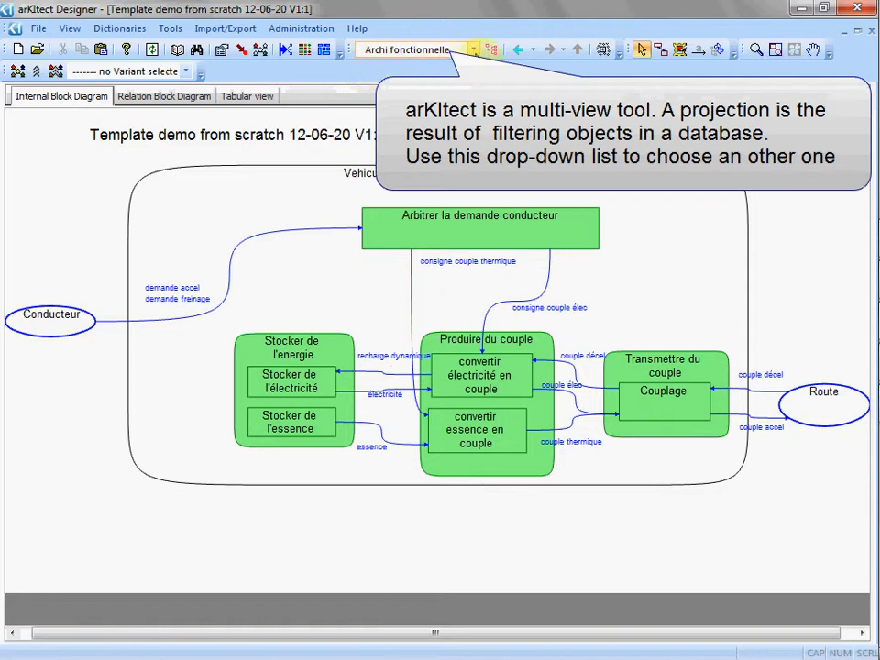
# Switch the diagram to the Exigences projection and inspect Client and its "se déplacer de A vers B" requirement
pyautogui.click(475, 50)
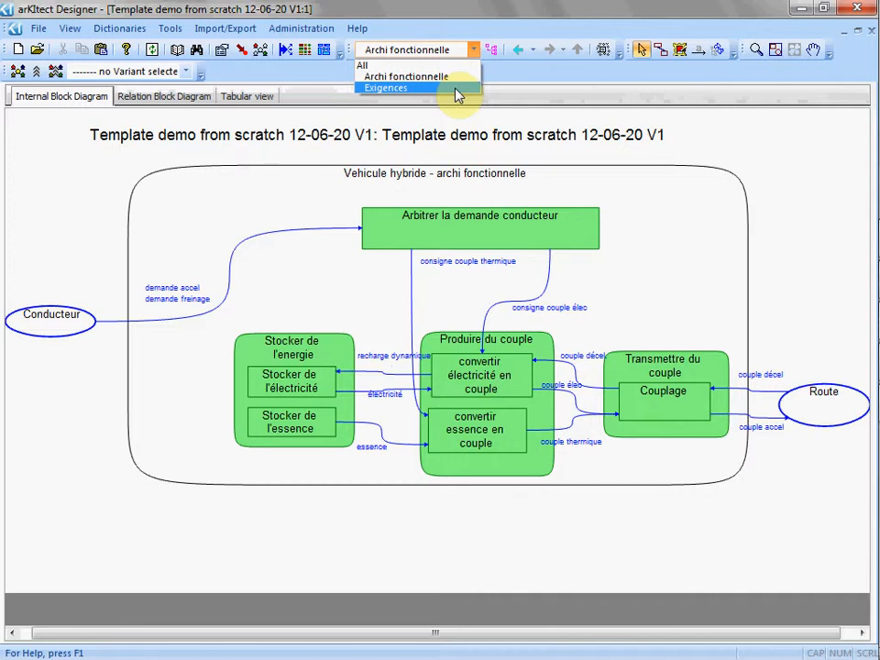
pyautogui.click(456, 89)
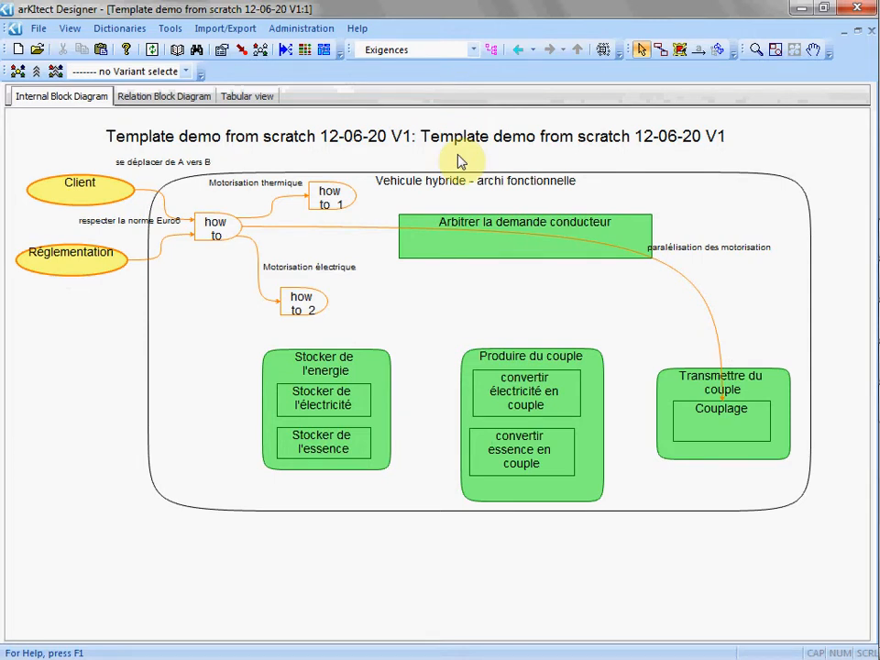
pyautogui.click(98, 185)
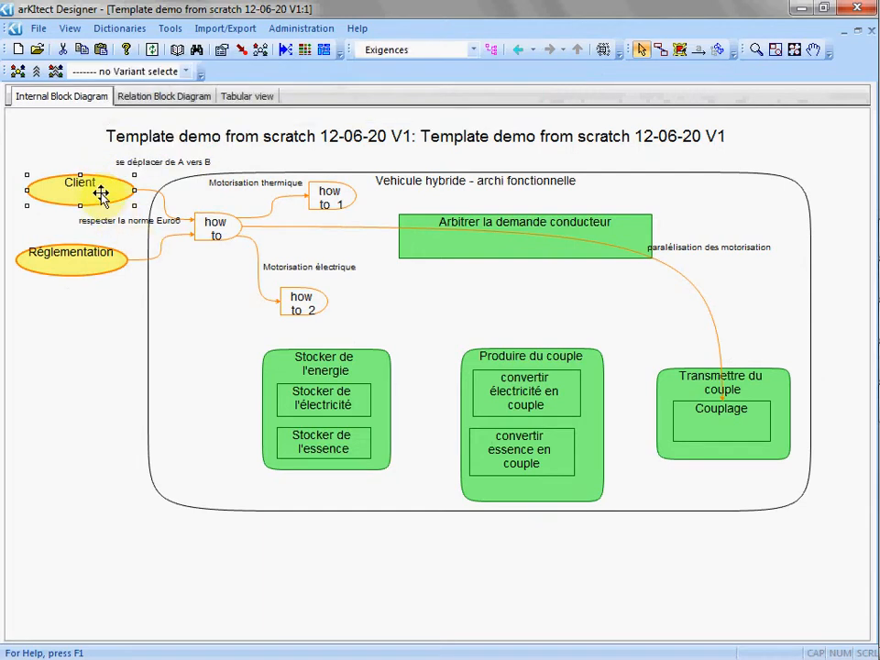
pyautogui.click(208, 162)
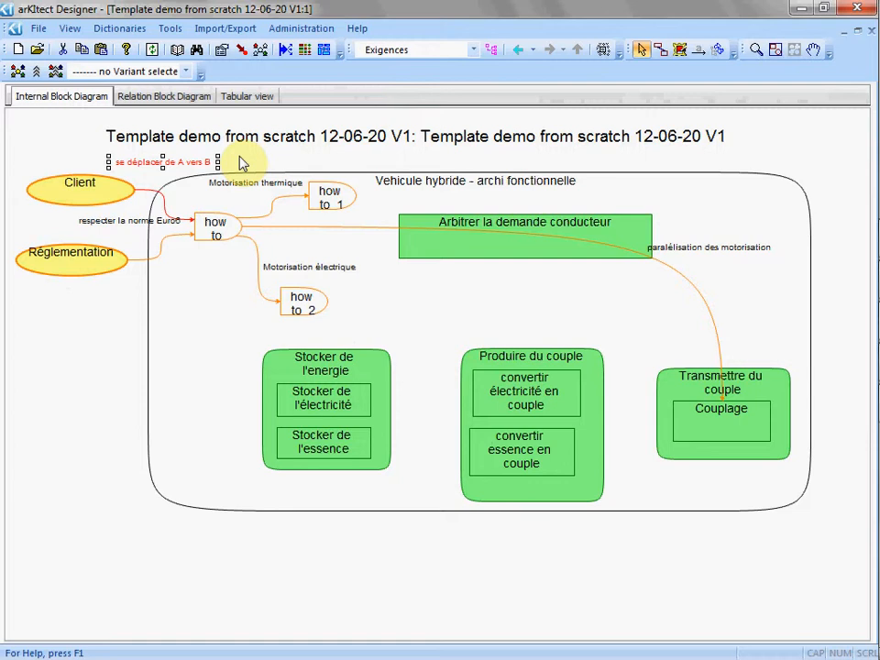
# Shift the "respecter la norme Euro6" label slightly downward and inspect the requirement flows from Réglementation and Client
pyautogui.click(86, 259)
pyautogui.click(111, 227)
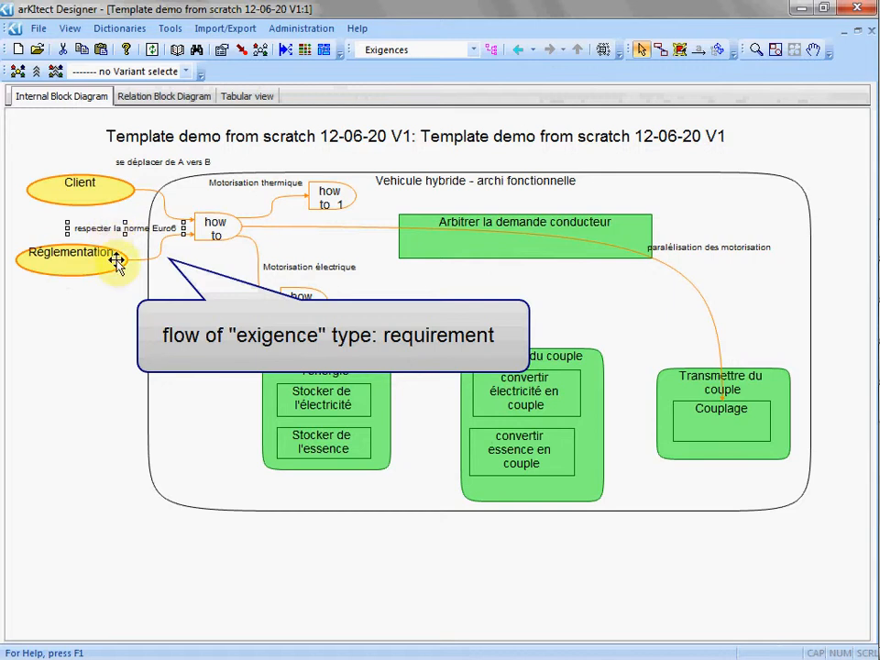
pyautogui.click(155, 161)
pyautogui.click(143, 259)
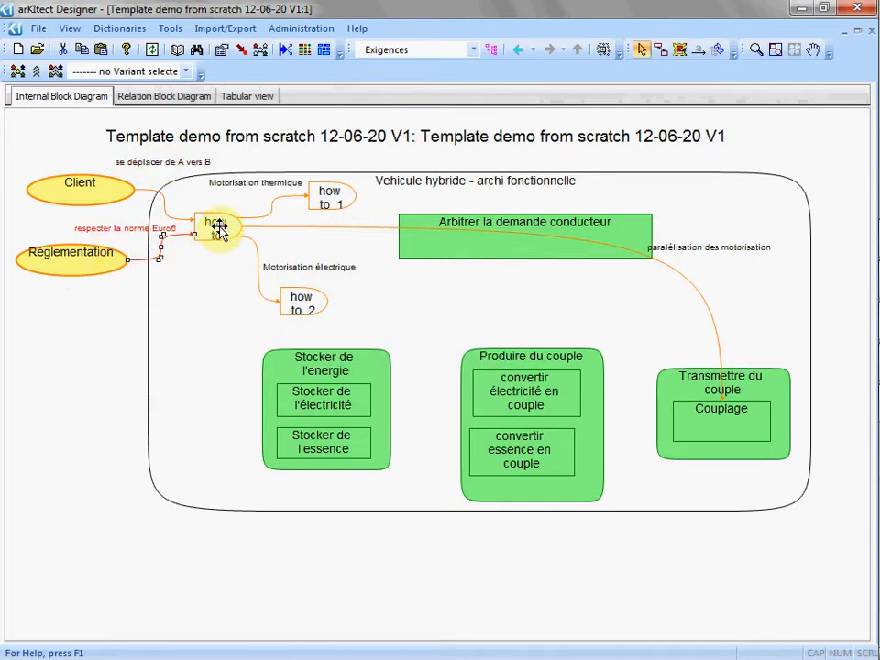
# Inspect the Motorisation thermique, Motorisation électrique and paralélisation des motorisation flows leaving the how to object, and the Couplage function
pyautogui.click(264, 215)
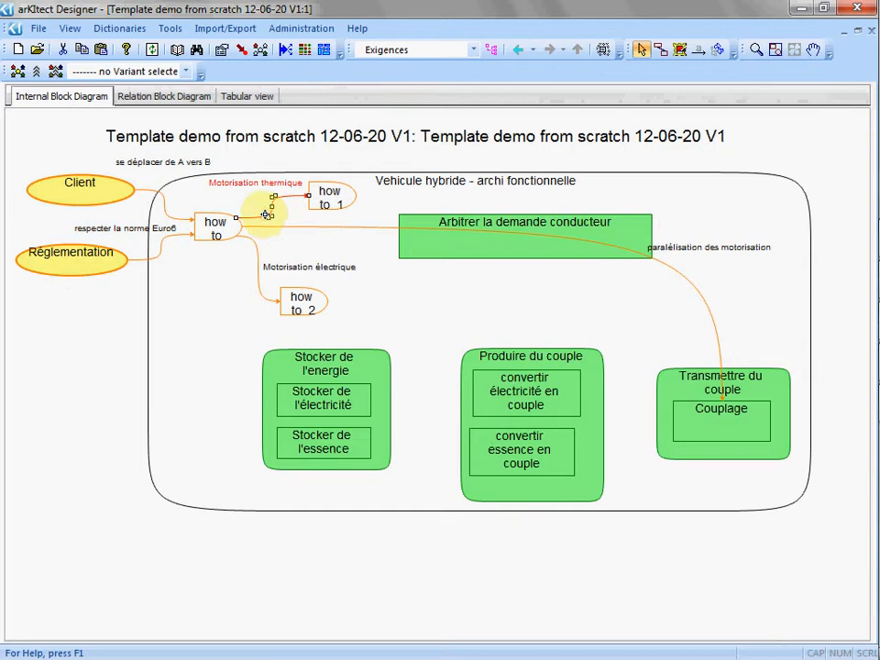
pyautogui.click(257, 249)
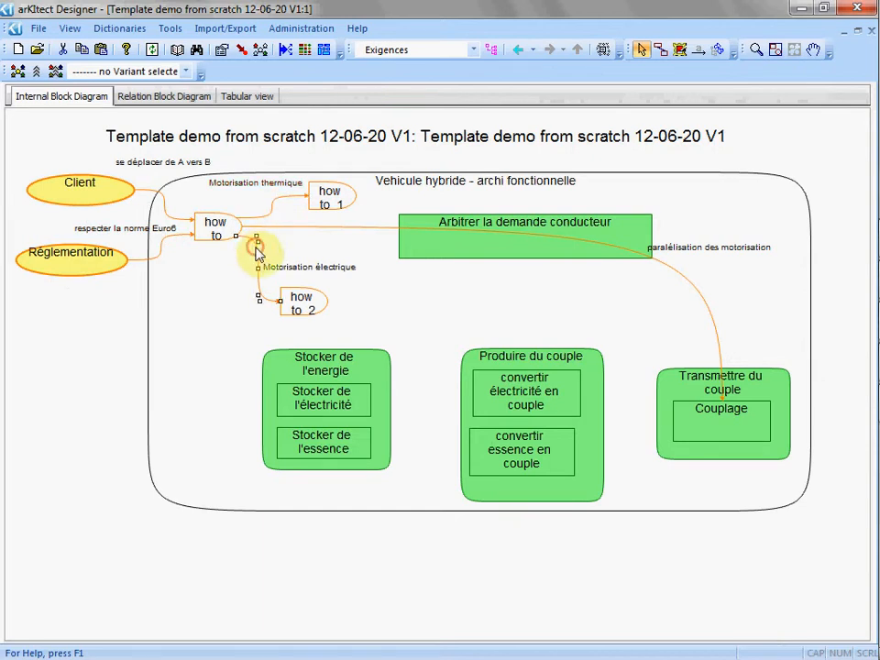
pyautogui.click(313, 228)
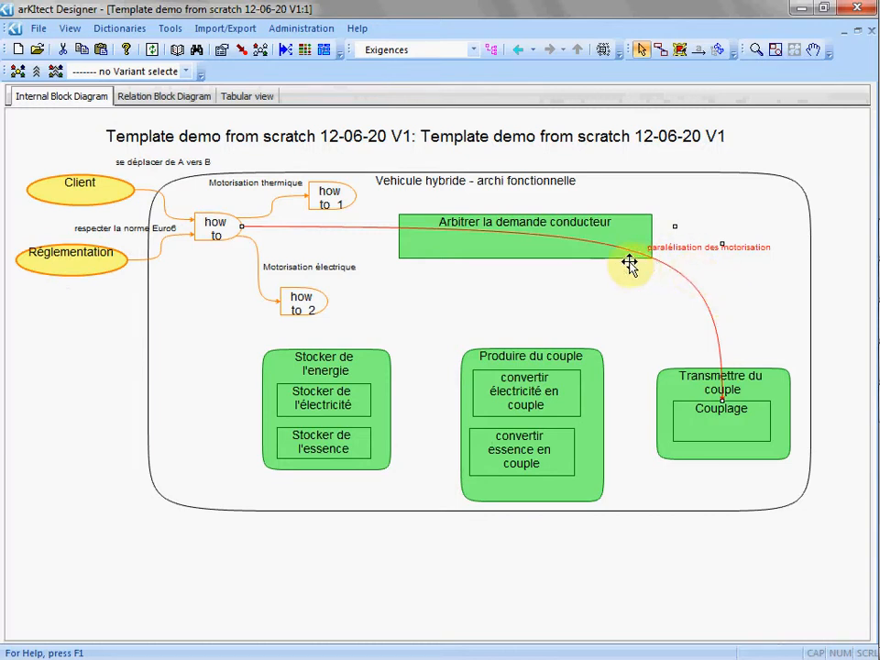
pyautogui.click(724, 417)
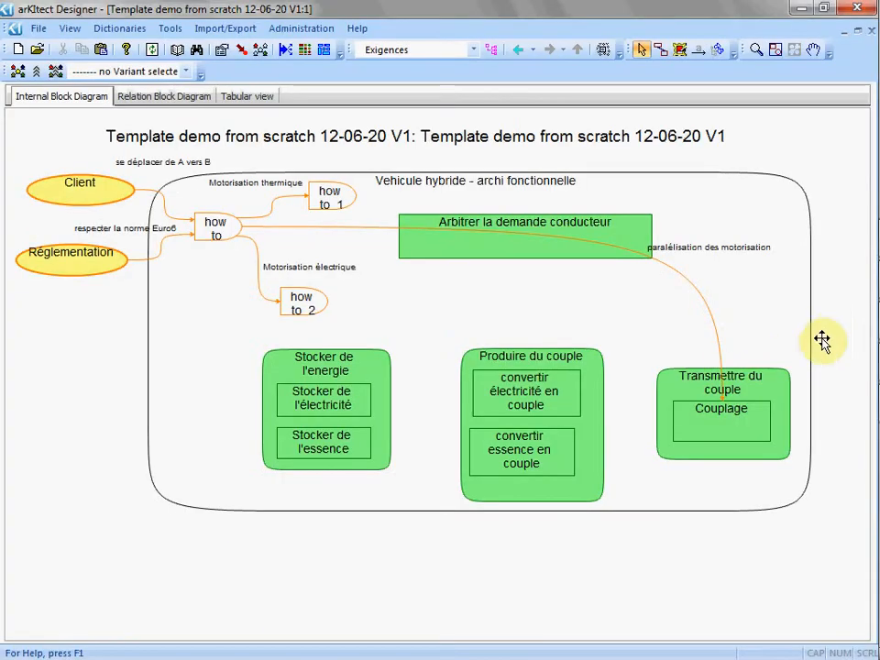
# Add a new outgoing exigence flow named 1000km to the first how to object
pyautogui.click(226, 230)
pyautogui.rightClick(228, 230)
pyautogui.moveTo(293, 261)
pyautogui.click(465, 263)
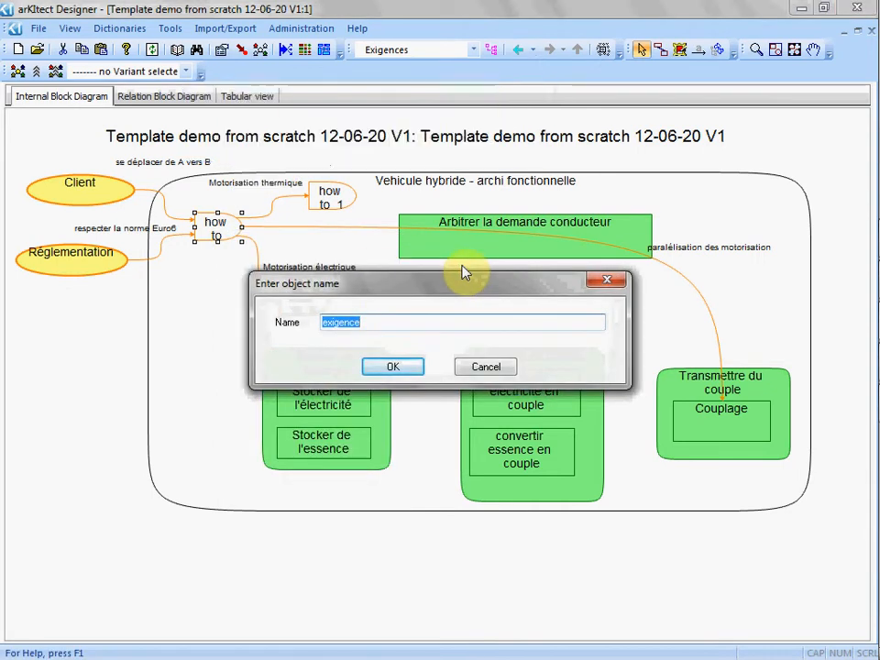
pyautogui.write('10')
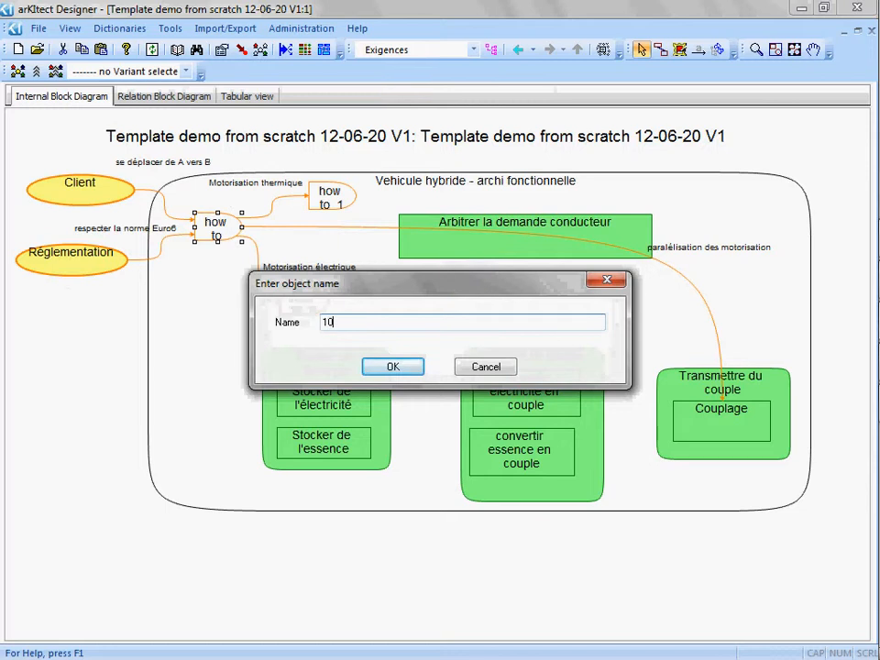
pyautogui.write('00km')
pyautogui.click(394, 368)
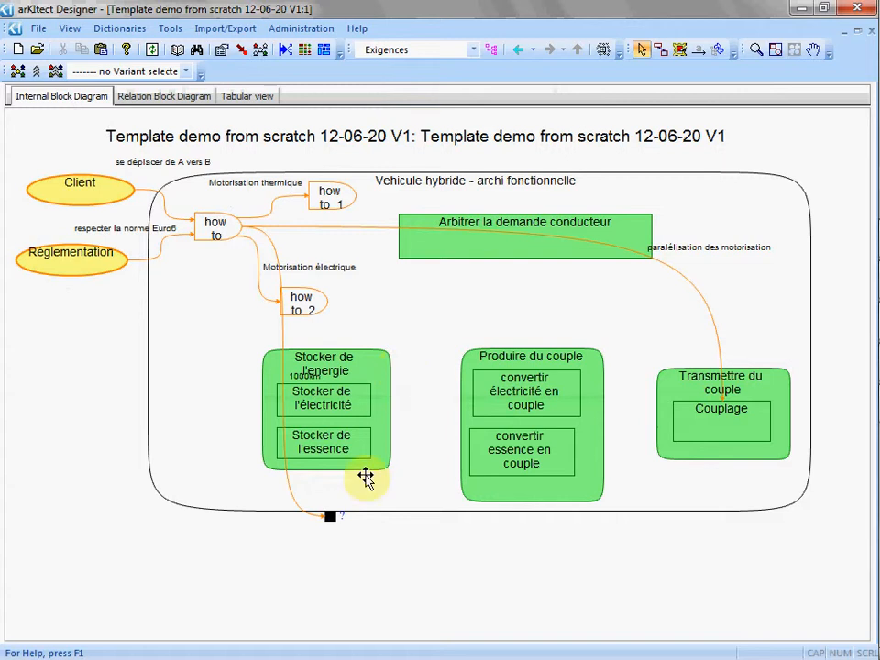
# Move the unconnected end of the 1000km requirement to below the Vehicule hybride frame and inspect its consumer port
pyautogui.moveTo(332, 518); pyautogui.dragTo(569, 567)
pyautogui.click(370, 574)
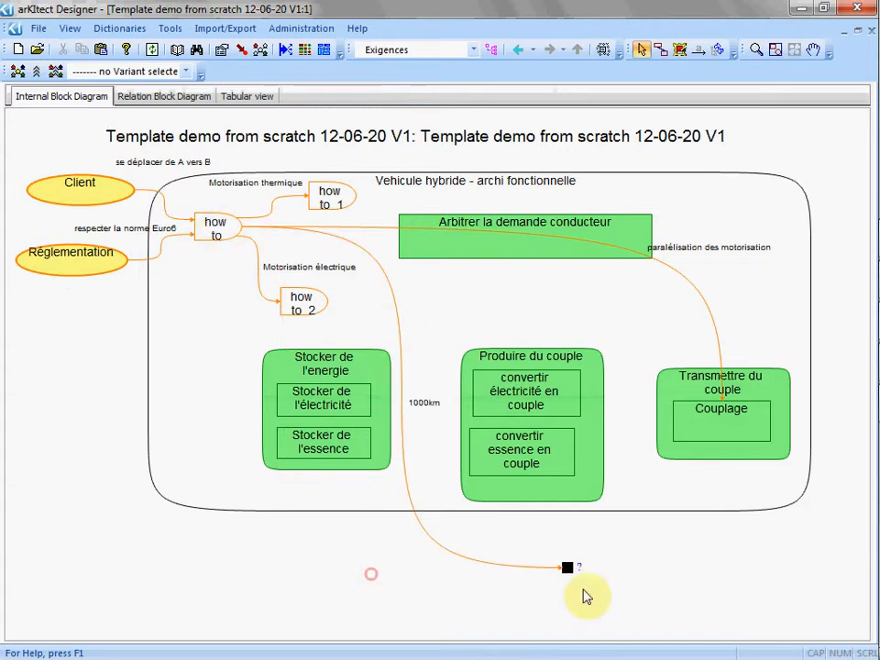
pyautogui.click(571, 567)
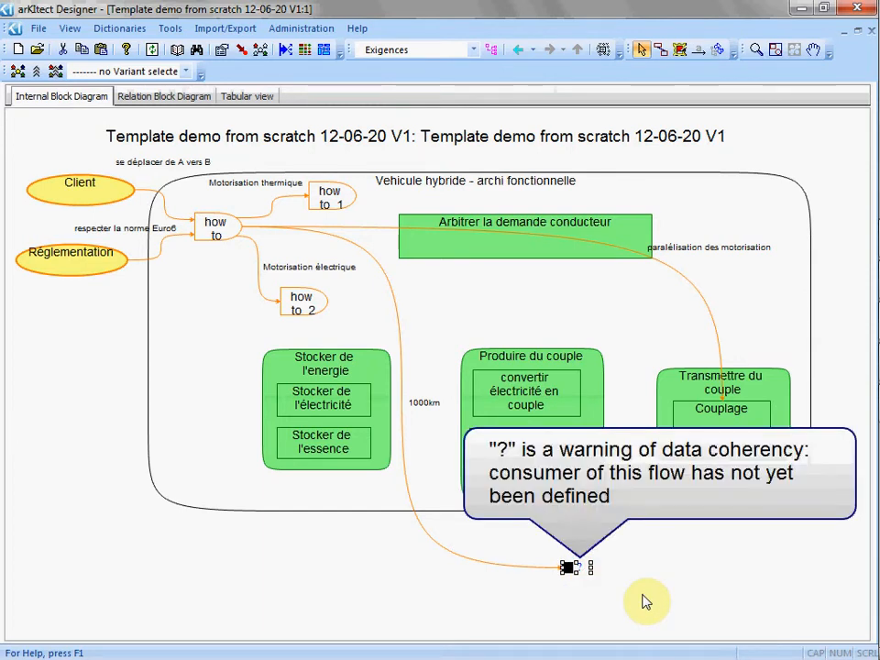
pyautogui.click(631, 595)
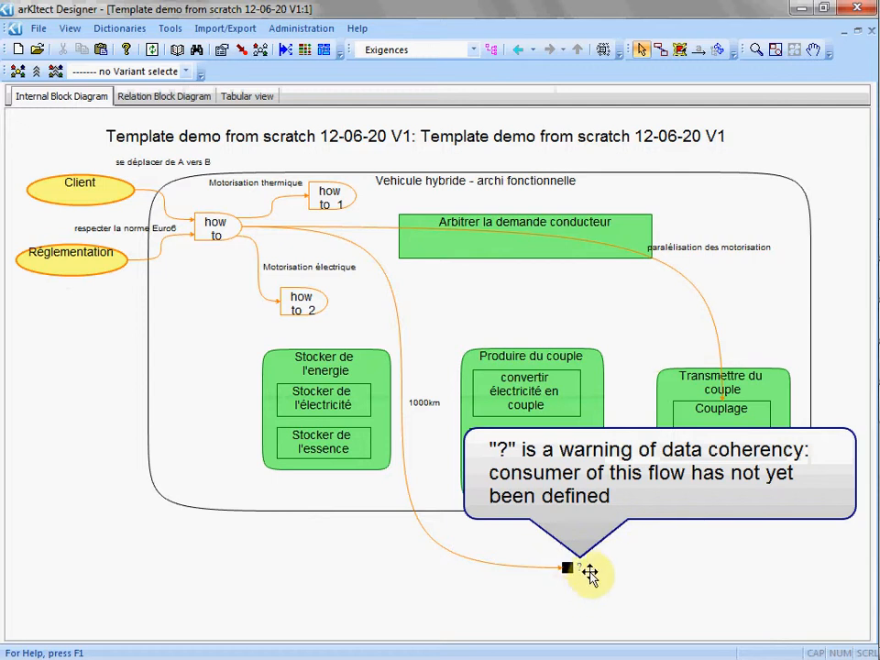
# Add a new how to object inside Vehicule hybride, above the functions, and connect the 1000km requirement to it
pyautogui.rightClick(437, 347)
pyautogui.moveTo(583, 32)
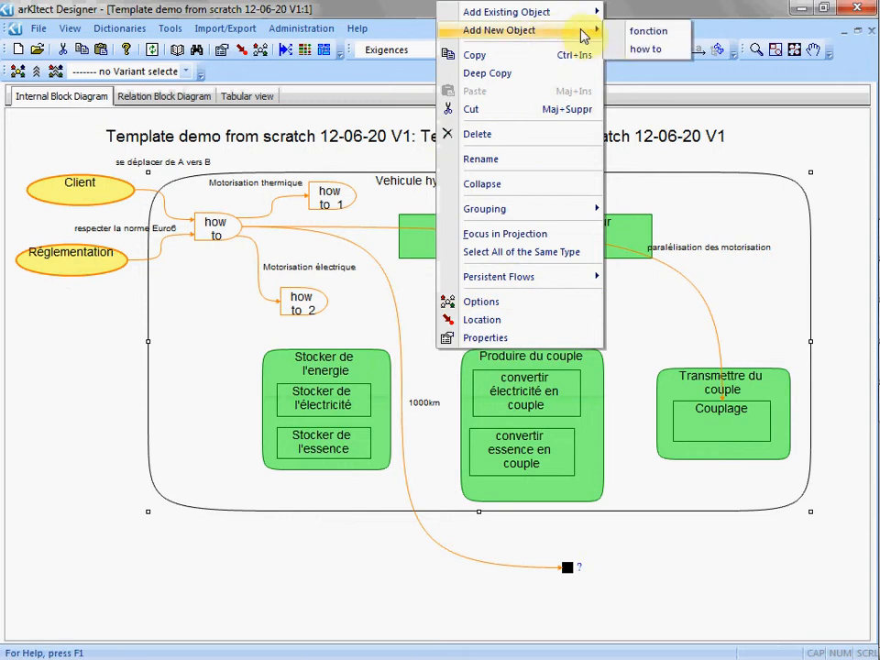
pyautogui.click(645, 53)
pyautogui.moveTo(567, 568); pyautogui.dragTo(386, 456)
# Link how to_3 to Stocker de l'essence with a requirement flow named 40L
pyautogui.click(660, 51)
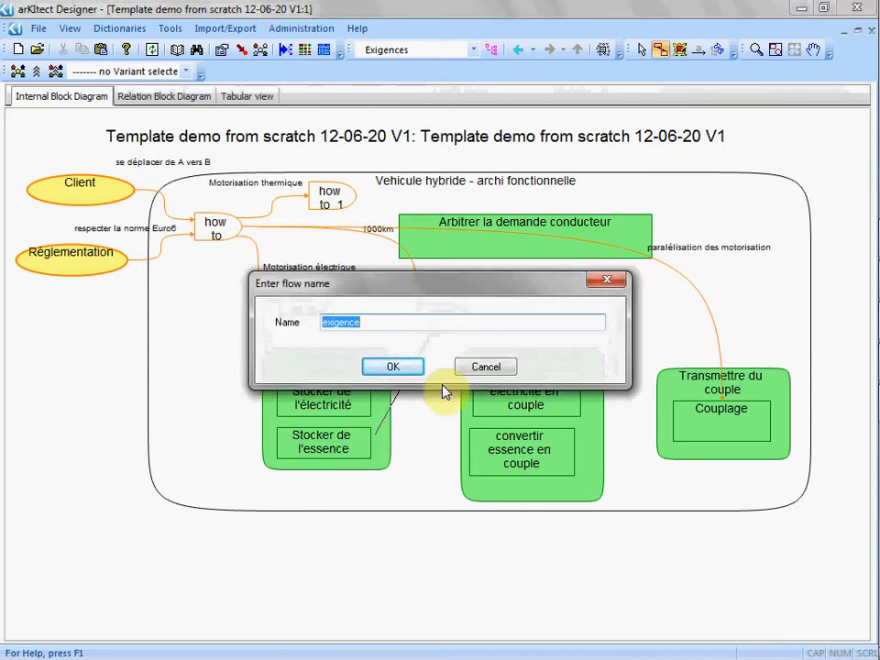
pyautogui.write('4')
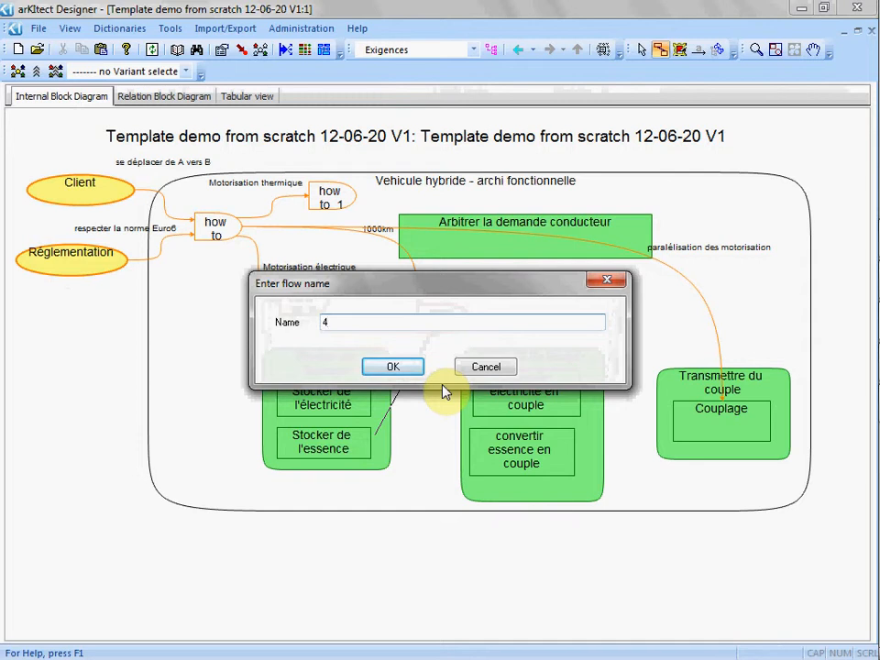
pyautogui.write('0L')
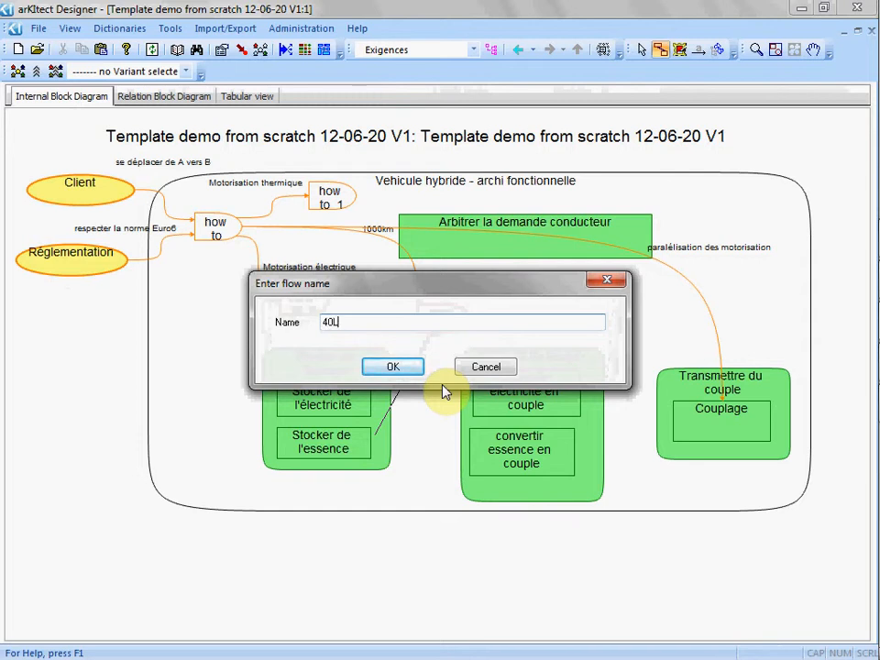
pyautogui.click(389, 369)
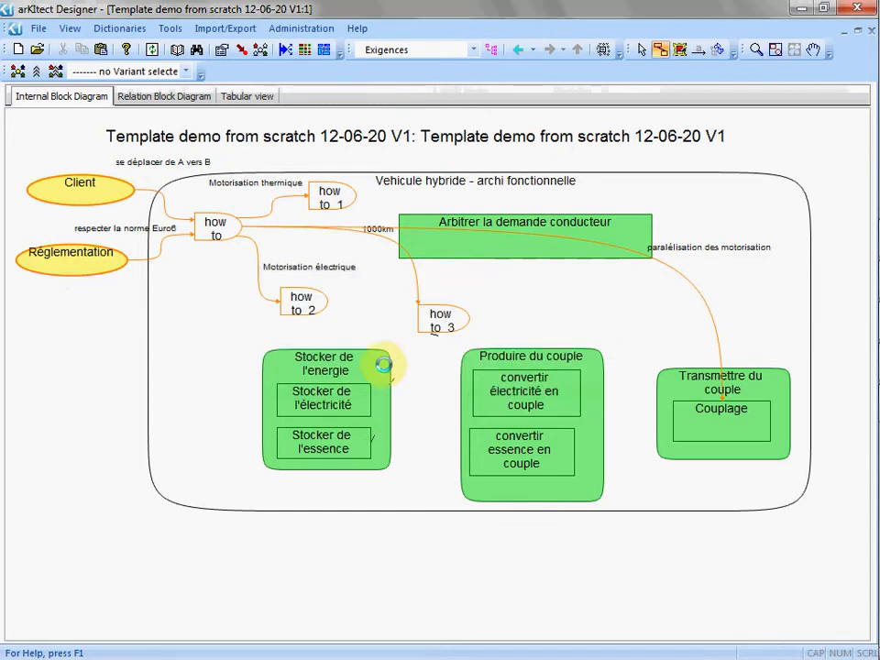
# Link how to_3 to convertir électricité en couple with a requirement flow named frein recup
pyautogui.click(660, 50)
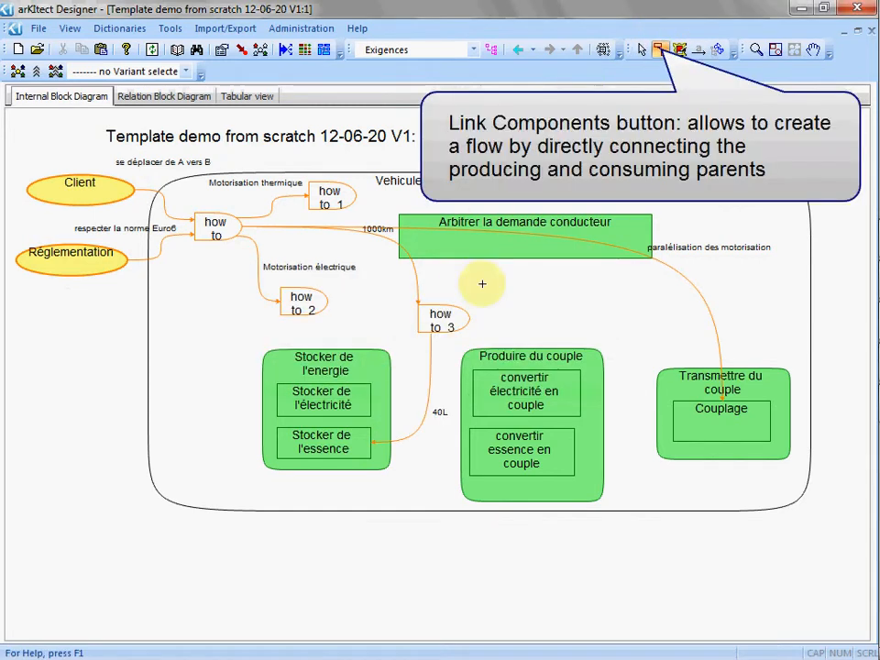
pyautogui.moveTo(470, 316); pyautogui.dragTo(497, 370)
pyautogui.write('frein')
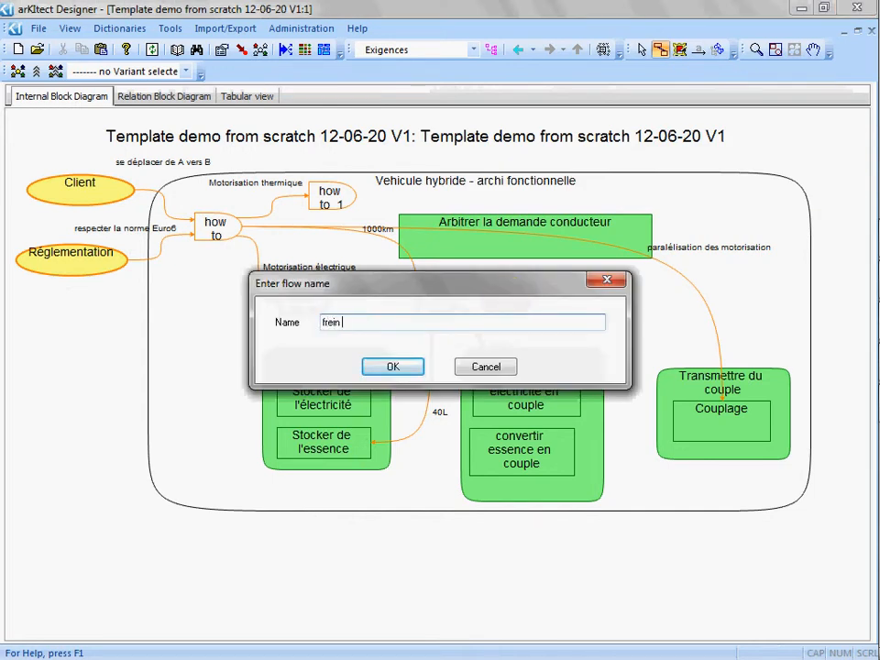
pyautogui.write(' recup')
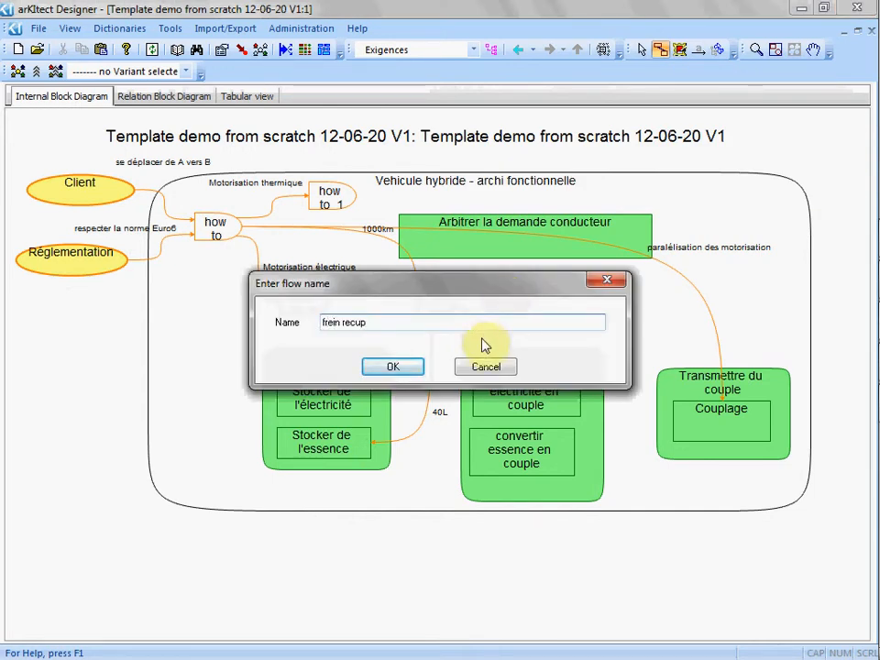
pyautogui.click(401, 367)
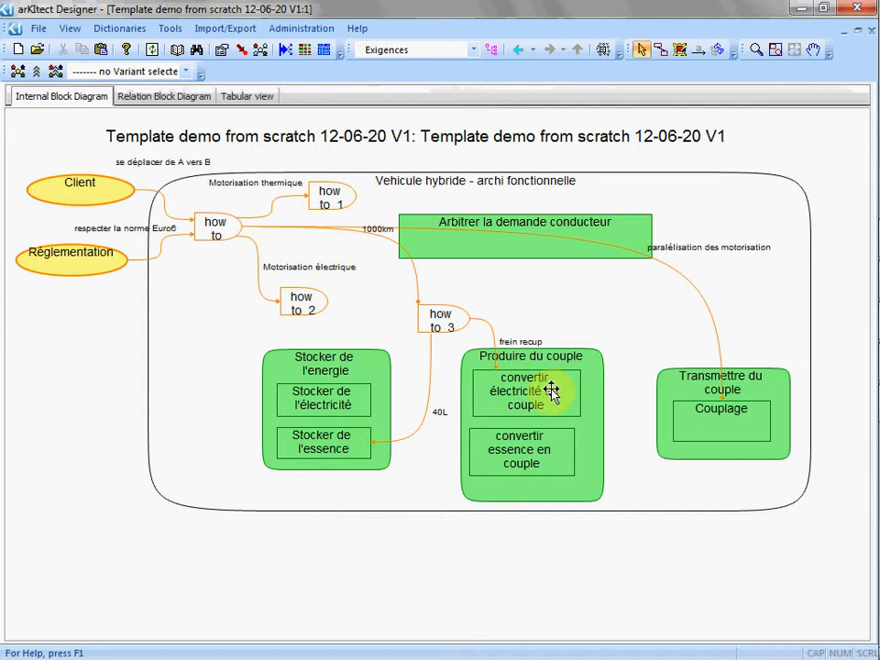
# Open the convertir électricité en couple function and add two new fonction objects inside it
pyautogui.doubleClick(566, 388)
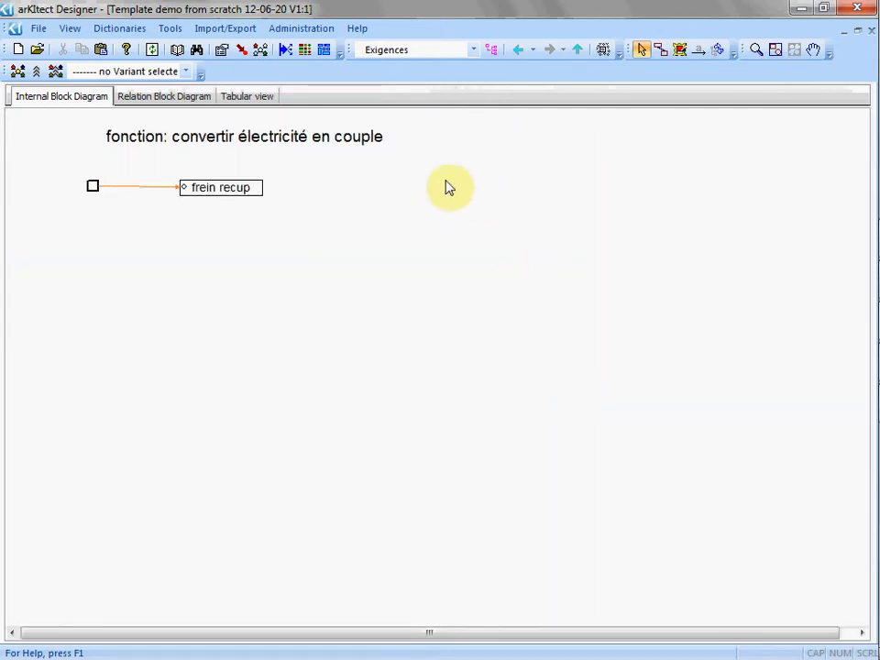
pyautogui.rightClick(491, 209)
pyautogui.moveTo(586, 242)
pyautogui.click(679, 276)
pyautogui.rightClick(511, 306)
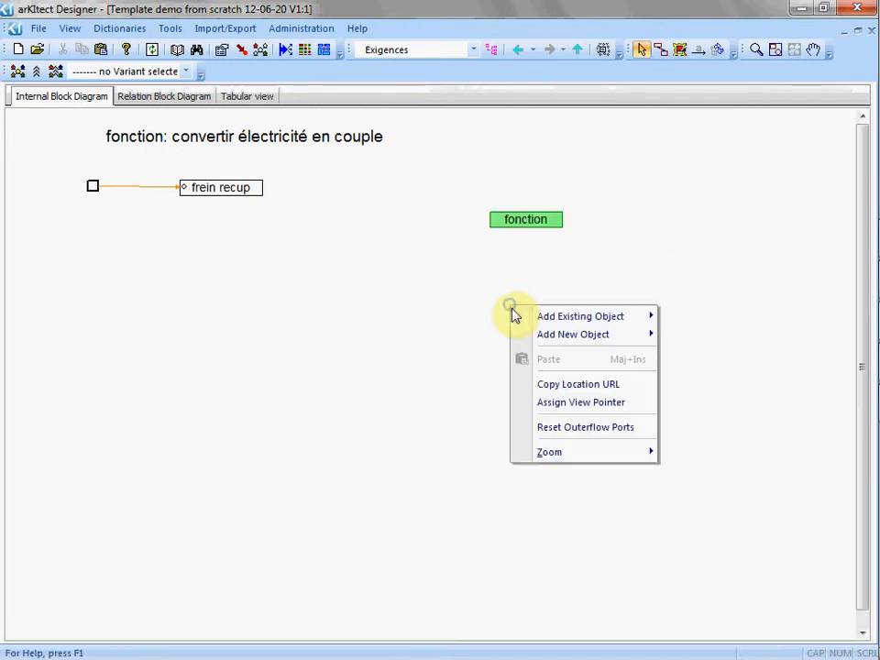
pyautogui.moveTo(577, 332)
pyautogui.click(701, 369)
pyautogui.click(327, 327)
# Add a new how to object between the incoming requirement and the two functions, and connect the frein recup requirement to it
pyautogui.rightClick(276, 246)
pyautogui.moveTo(336, 272)
pyautogui.click(463, 328)
pyautogui.moveTo(231, 189); pyautogui.dragTo(308, 256)
# Link how to_4 to fonction and to fonction_1 with requirement flows, keeping the default exigence name for the first
pyautogui.moveTo(390, 283); pyautogui.dragTo(491, 226)
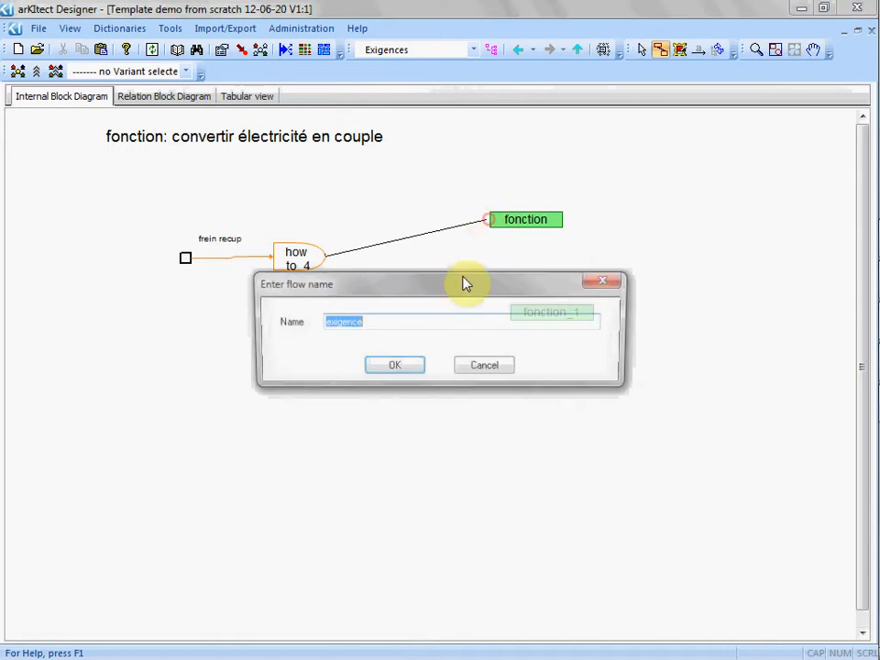
pyautogui.click(401, 364)
pyautogui.click(661, 50)
pyautogui.moveTo(479, 311); pyautogui.dragTo(512, 312)
pyautogui.click(382, 369)
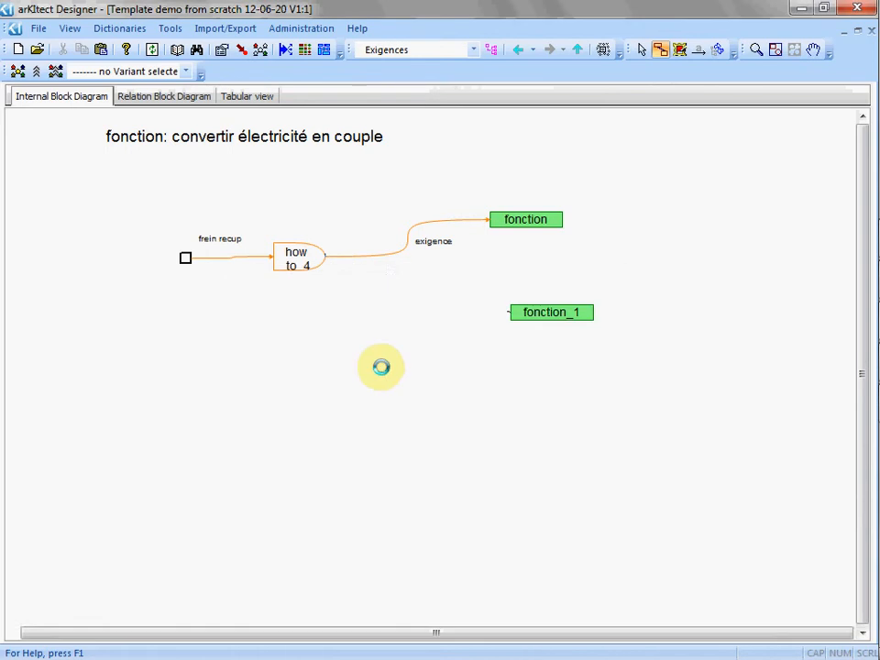
# Return to the top-level template diagram, apply the All filter and fit the whole diagram in the window
pyautogui.click(577, 52)
pyautogui.click(577, 52)
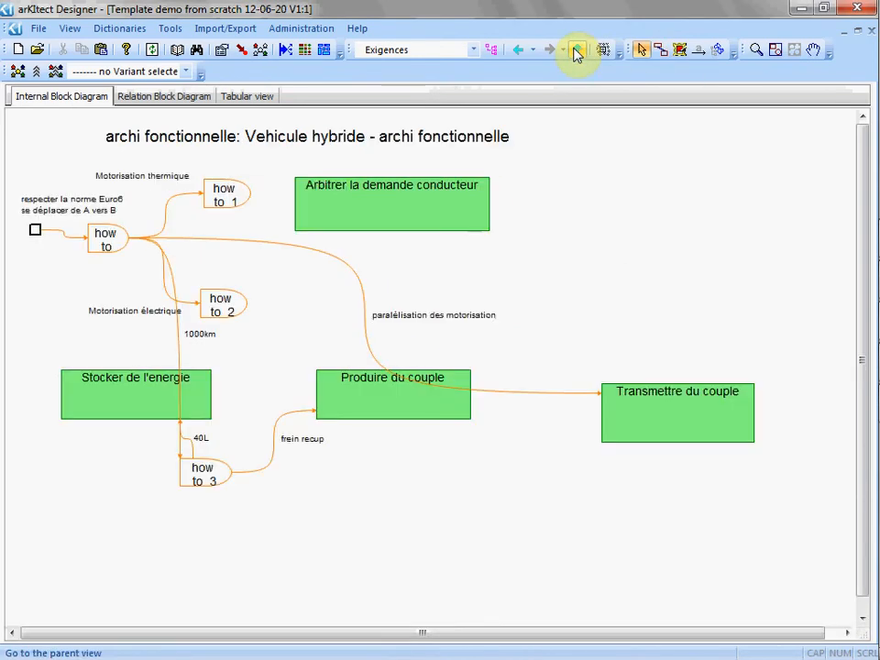
pyautogui.click(577, 51)
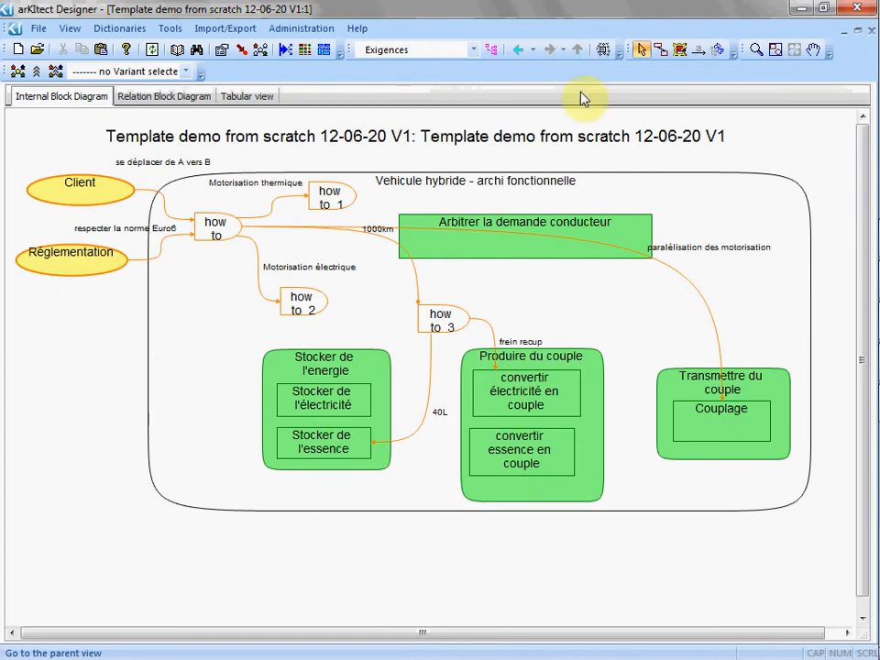
pyautogui.click(473, 50)
pyautogui.click(472, 66)
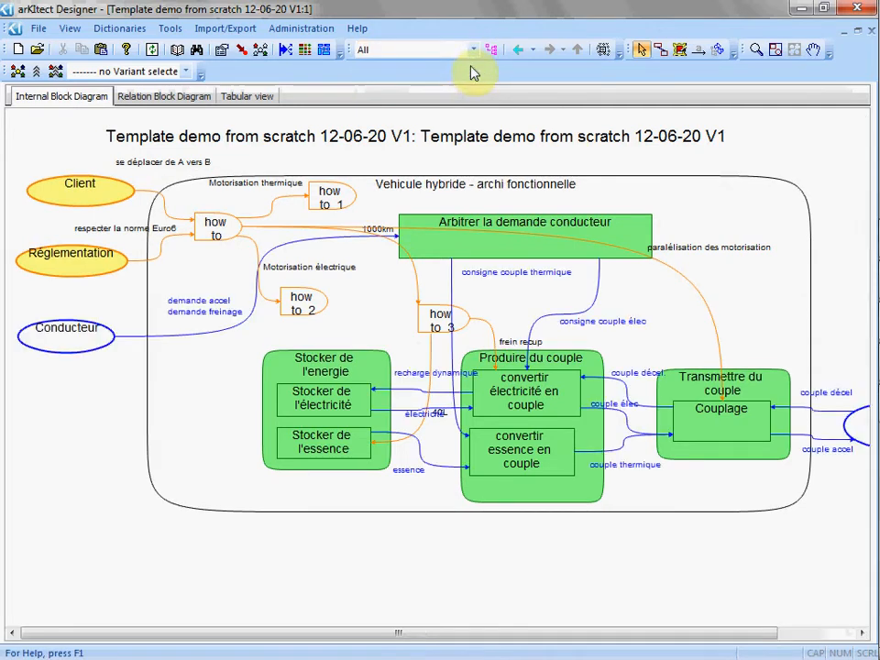
pyautogui.click(775, 50)
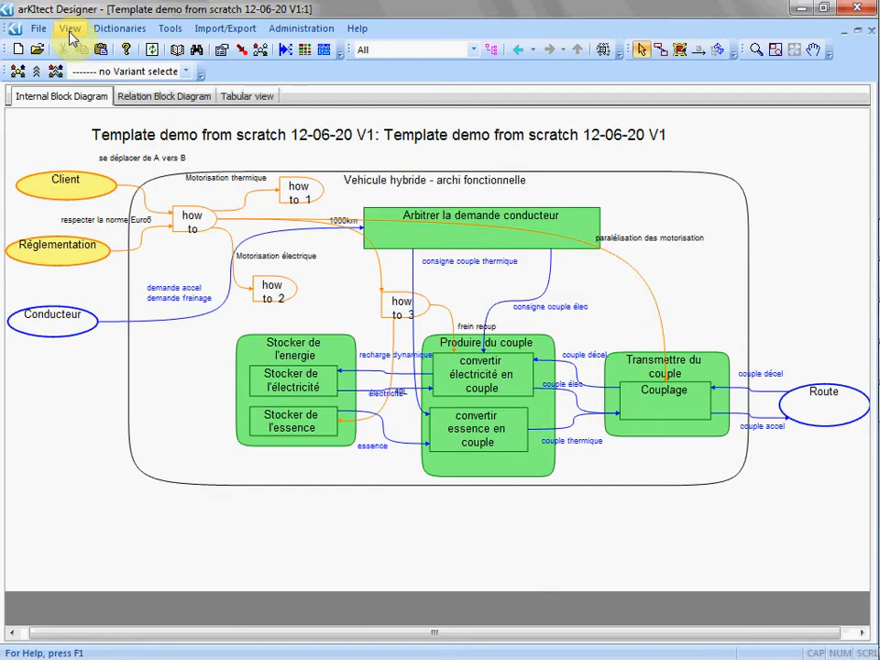
# Display the Rules and Filters panel and widen it
pyautogui.click(71, 28)
pyautogui.moveTo(110, 111)
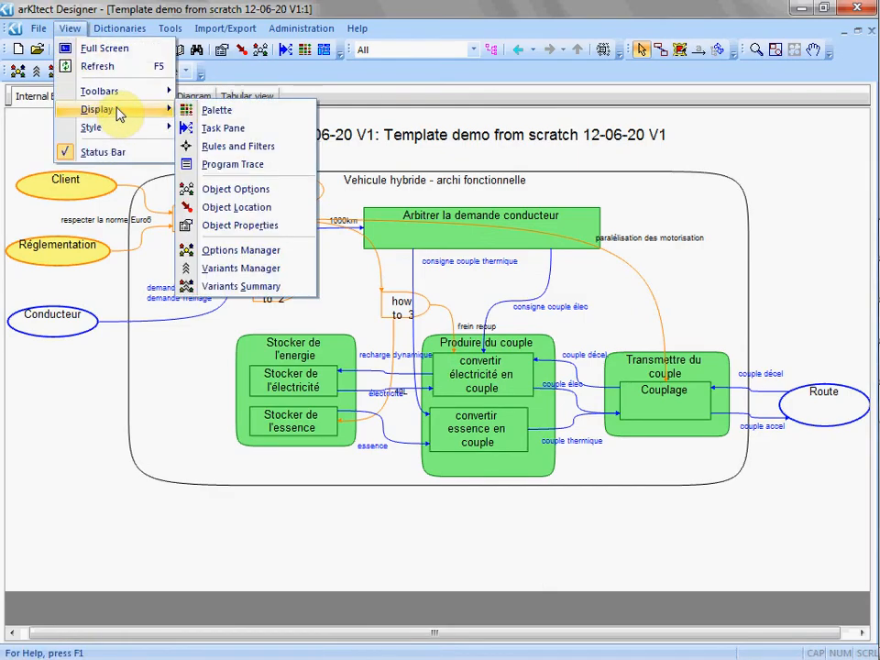
pyautogui.click(232, 146)
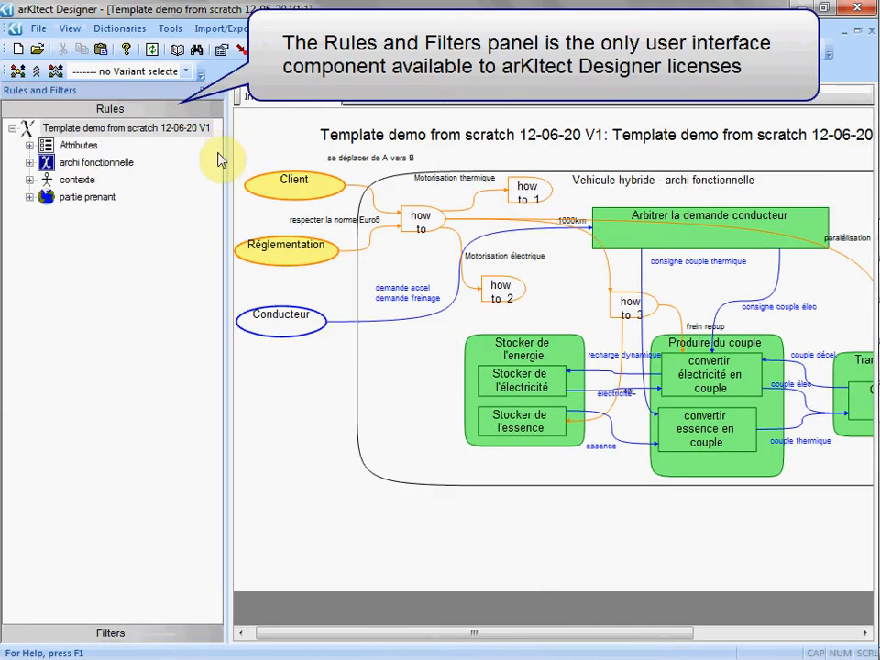
pyautogui.moveTo(227, 156); pyautogui.dragTo(272, 161)
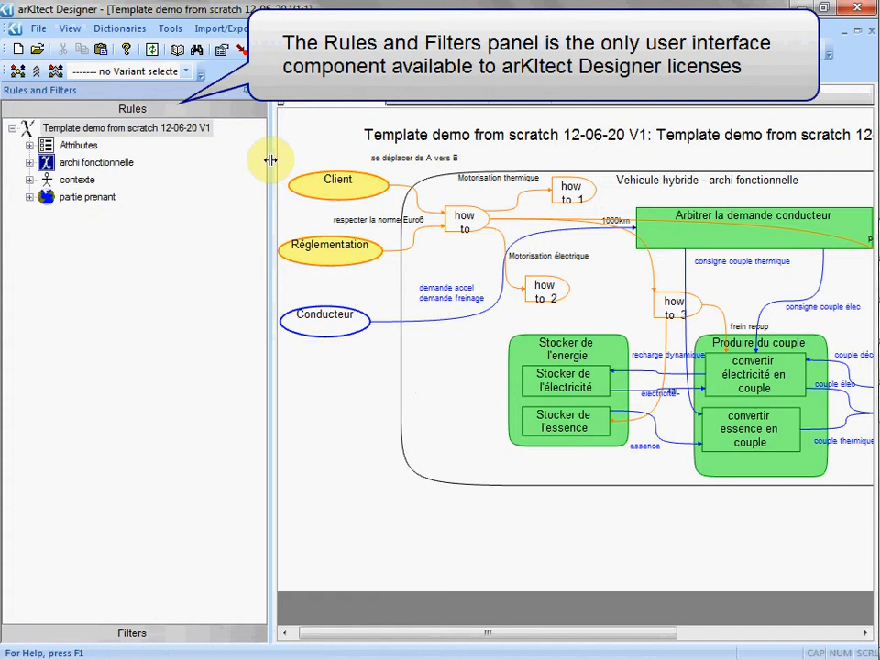
# Add a new type named archi physique under the template root in the rules
pyautogui.click(149, 133)
pyautogui.rightClick(148, 133)
pyautogui.click(190, 144)
pyautogui.write('archi physique')
pyautogui.press('Return')
# Add the types systeme and ECU as children of archi physique in the rules
pyautogui.rightClick(75, 180)
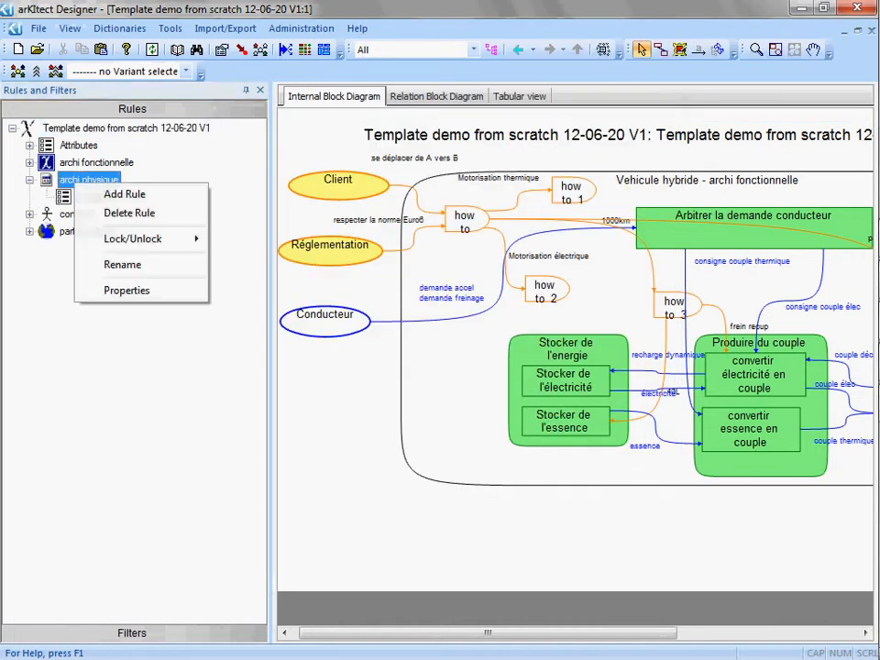
pyautogui.click(124, 193)
pyautogui.write('systeme')
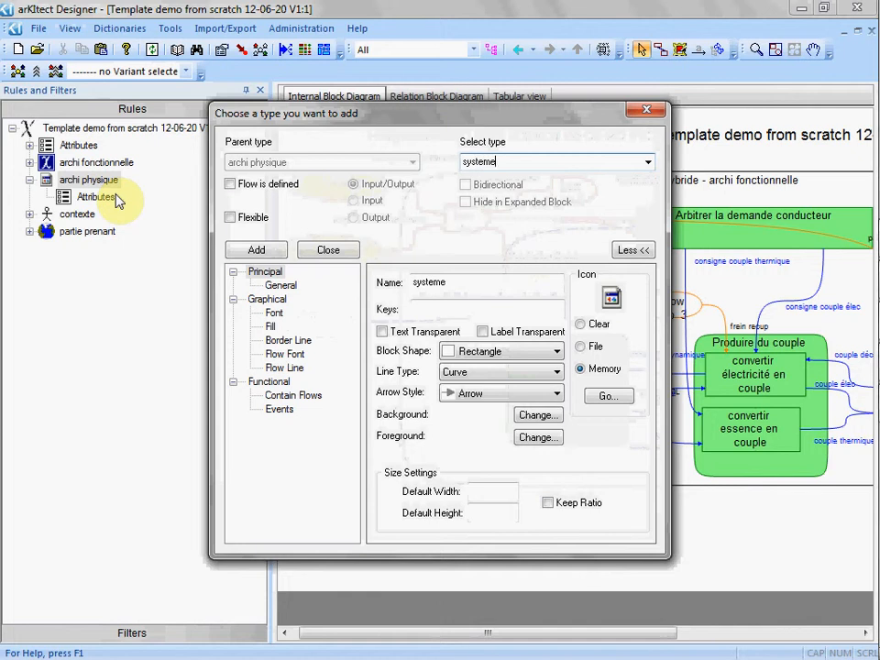
pyautogui.click(257, 250)
pyautogui.rightClick(90, 180)
pyautogui.click(102, 189)
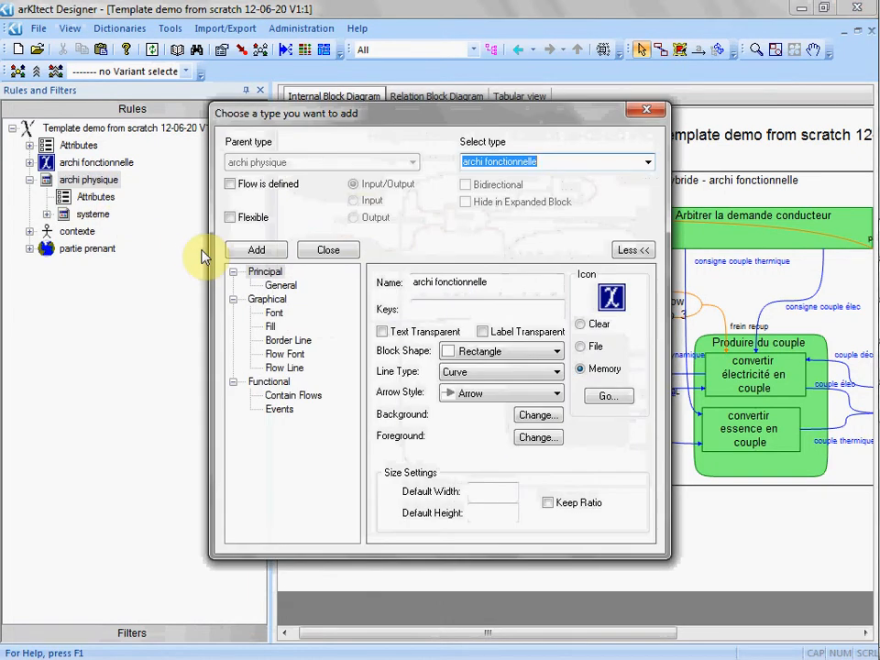
pyautogui.write('ECU')
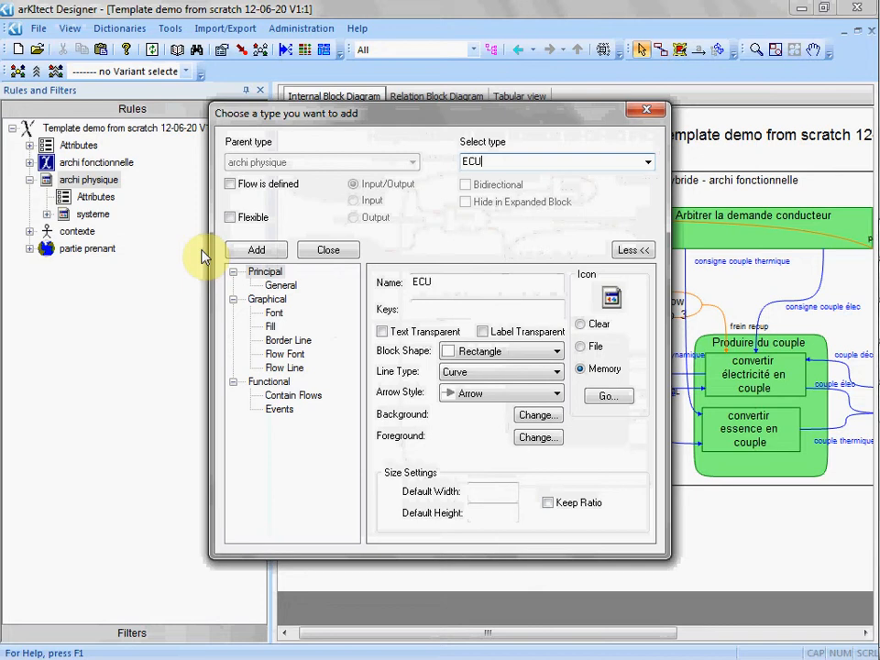
pyautogui.click(256, 249)
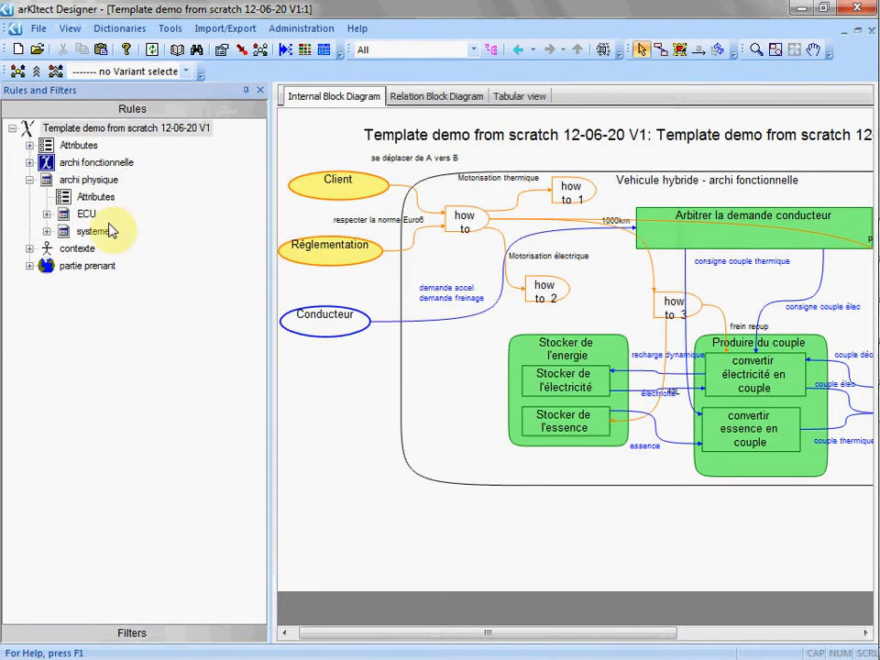
# Copy the existing fonction type under systeme and the existing control type under ECU
pyautogui.click(30, 163)
pyautogui.click(94, 199)
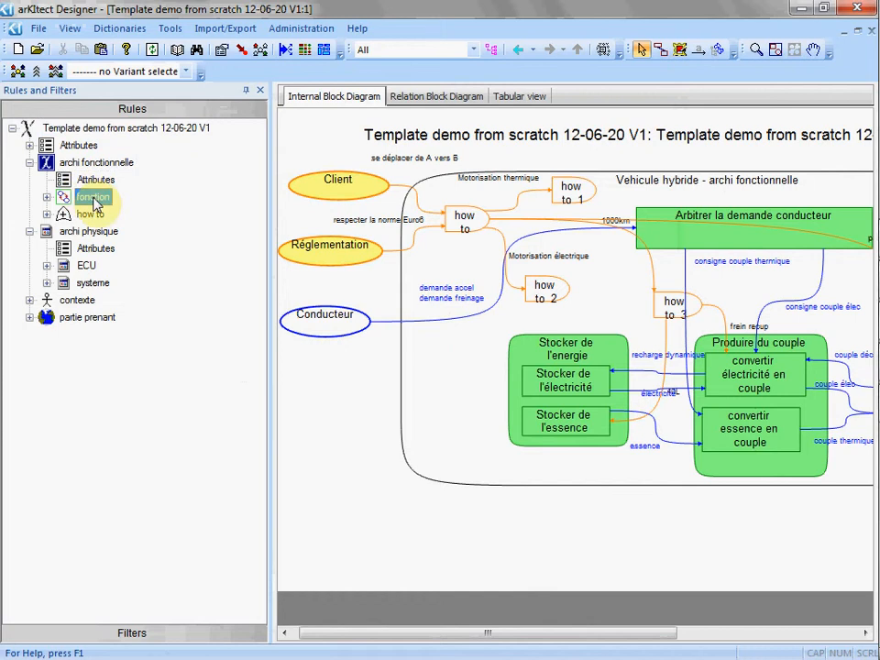
pyautogui.moveTo(96, 204); pyautogui.dragTo(137, 290)
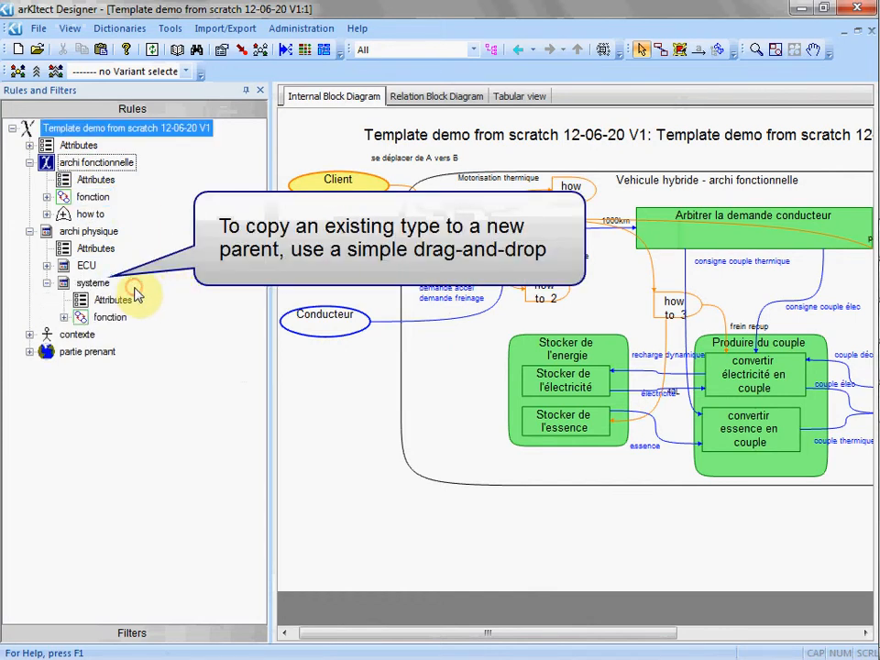
pyautogui.click(47, 198)
pyautogui.click(107, 233)
pyautogui.moveTo(209, 357); pyautogui.dragTo(112, 376)
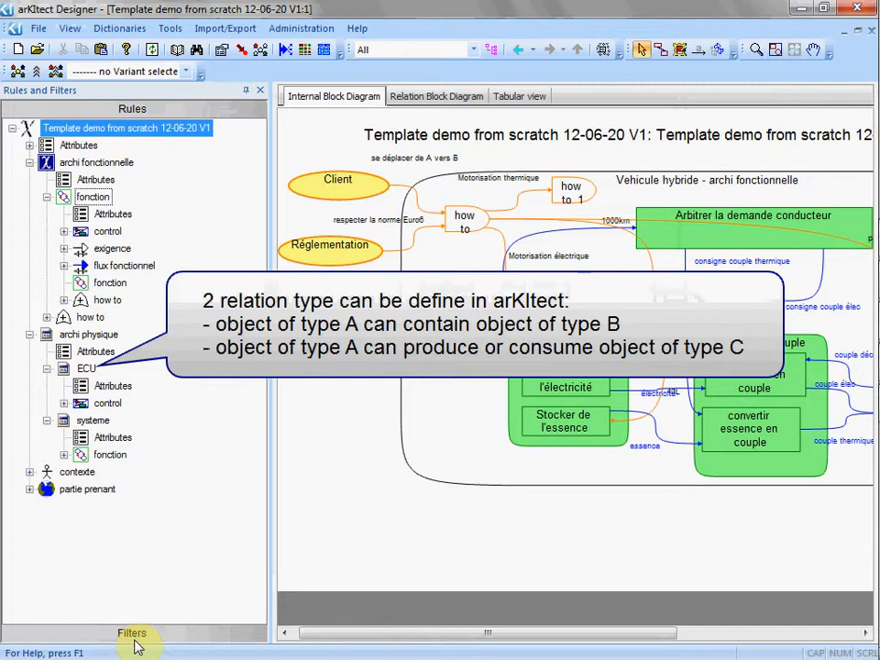
# Enable archi physique and its ECU and systeme types in the All filter
pyautogui.click(134, 640)
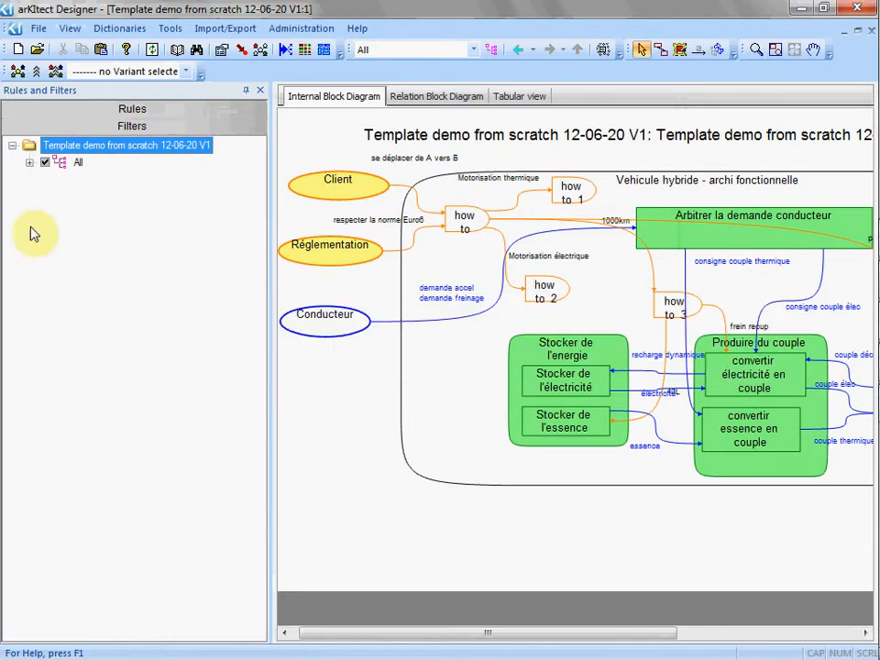
pyautogui.click(30, 162)
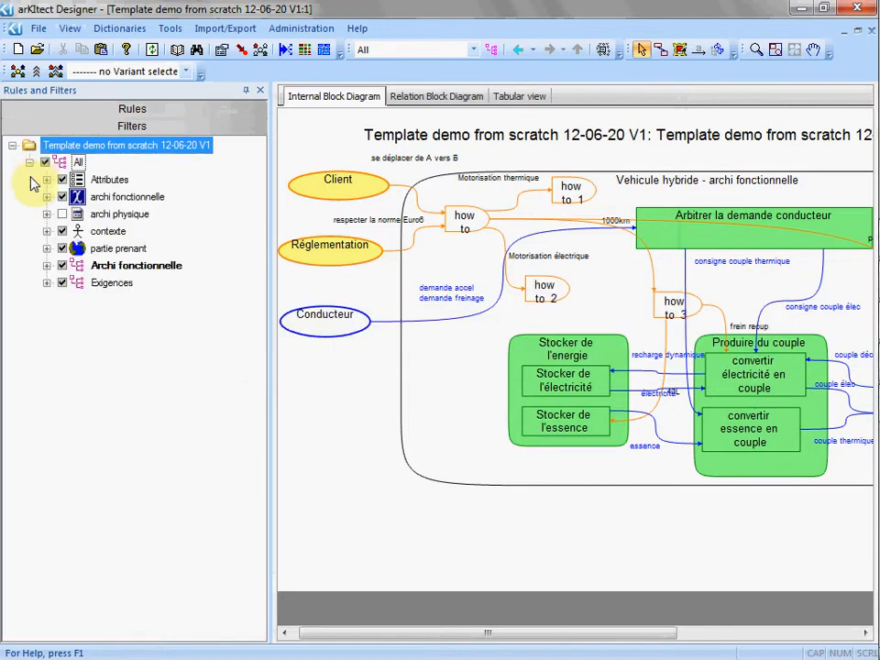
pyautogui.click(61, 213)
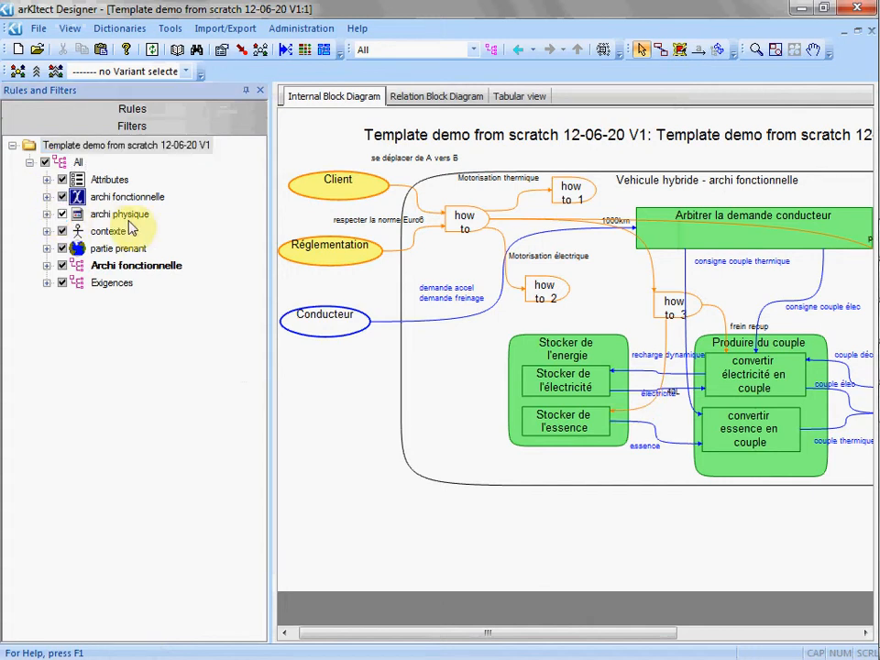
pyautogui.click(46, 214)
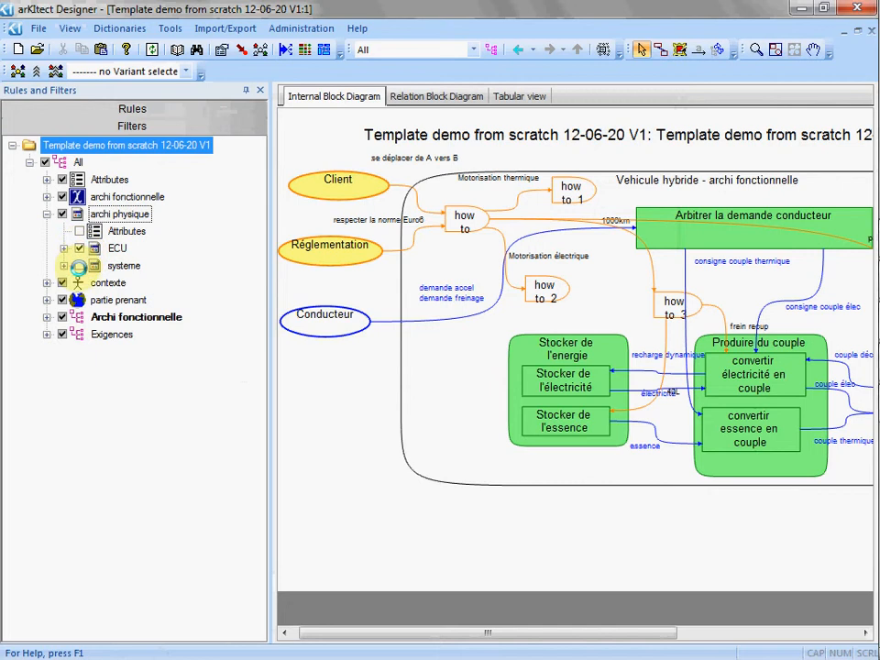
# Enable control under ECU, and flux fonctionnel under that control, in the All filter
pyautogui.click(63, 248)
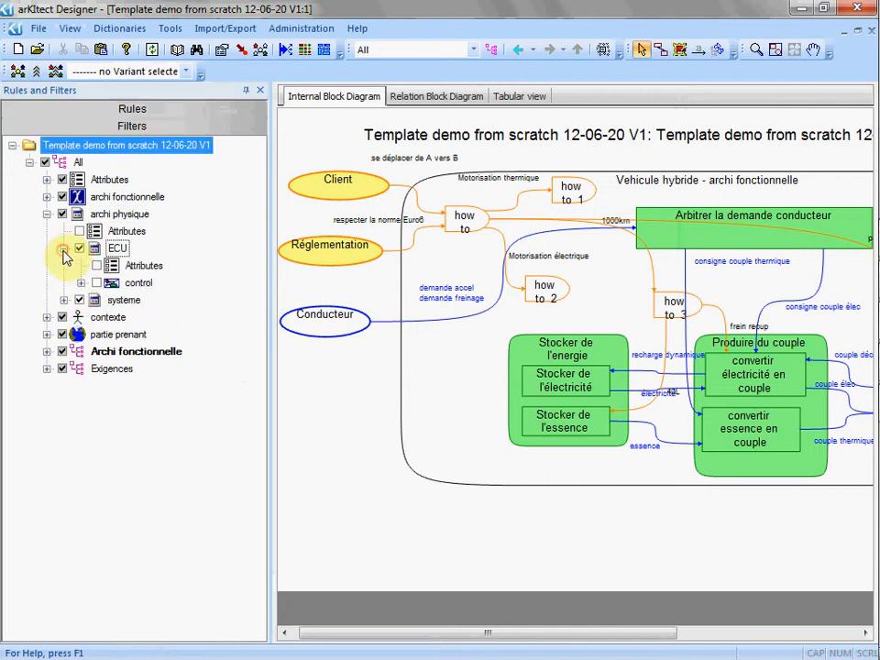
pyautogui.click(97, 282)
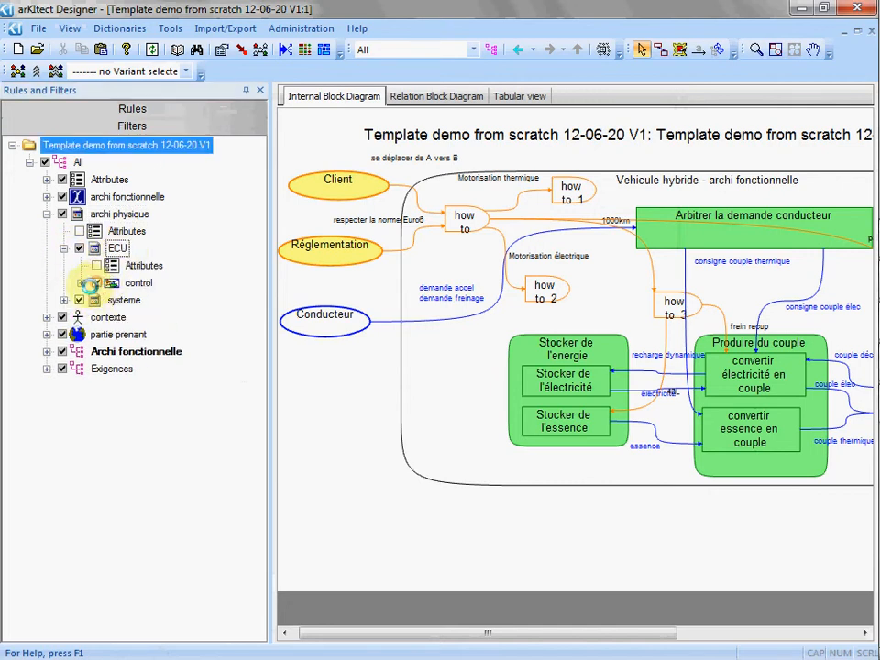
pyautogui.click(80, 284)
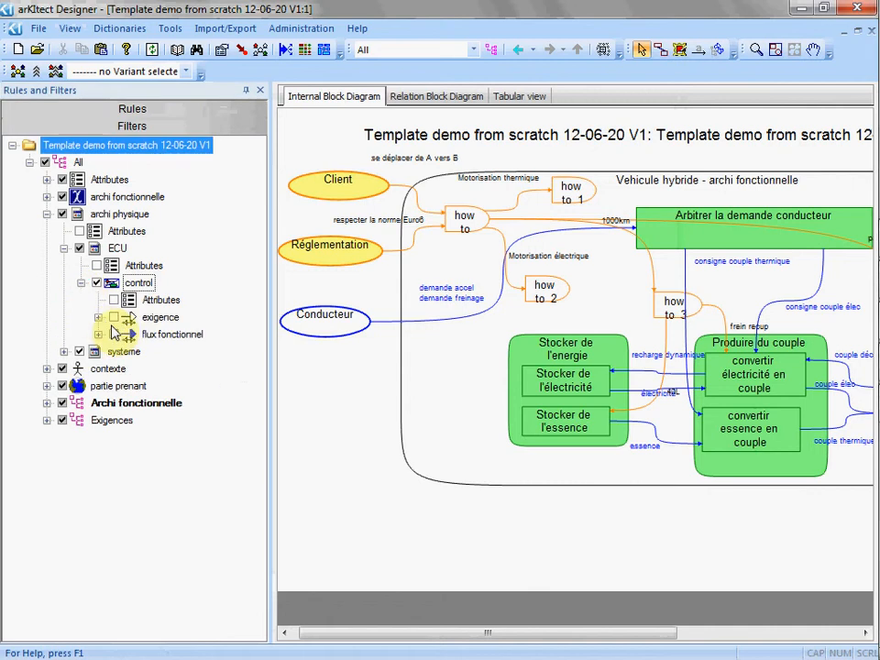
pyautogui.click(113, 334)
# Enable fonction under systeme, and flux fonctionnel under that fonction, in the All filter
pyautogui.click(63, 352)
pyautogui.click(96, 387)
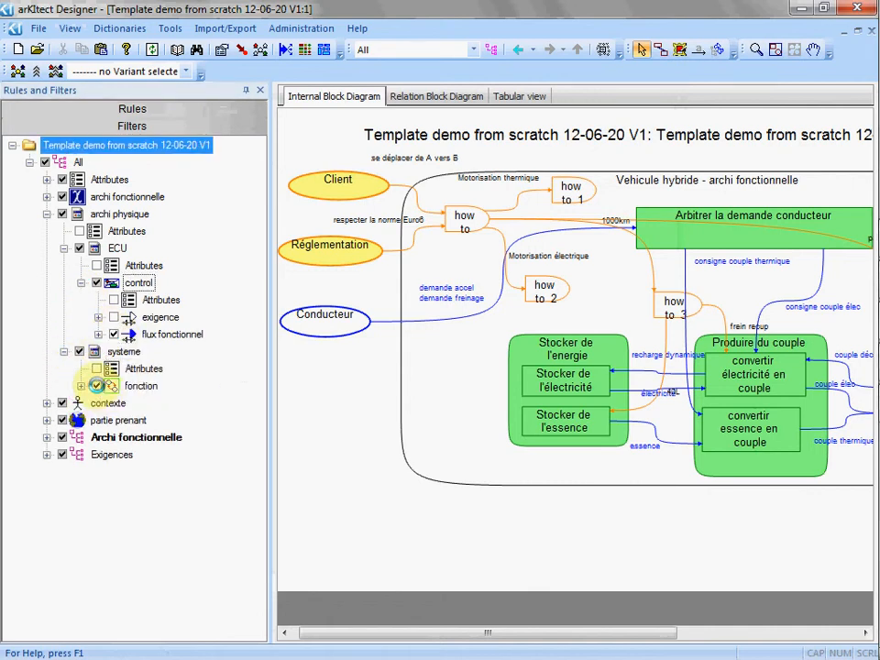
pyautogui.click(81, 387)
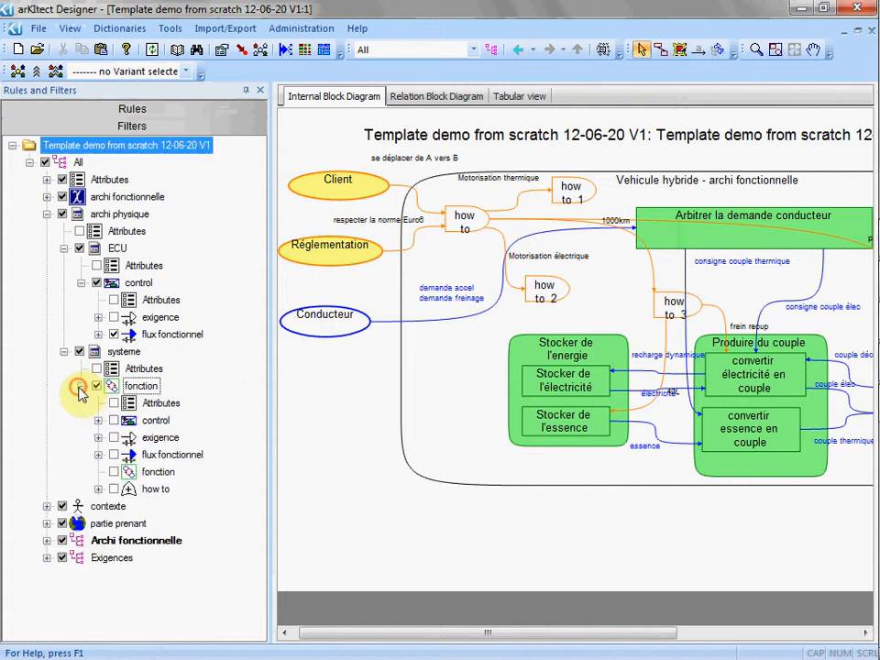
pyautogui.click(113, 455)
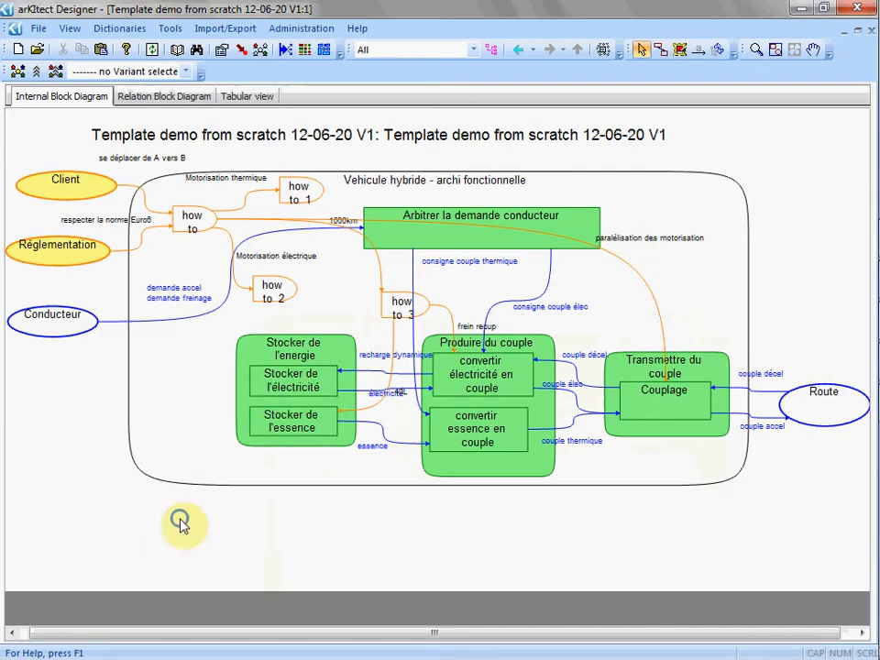
# Add a new archi physique object below the Vehicule hybride frame and open its diagram
pyautogui.rightClick(182, 361)
pyautogui.moveTo(285, 392)
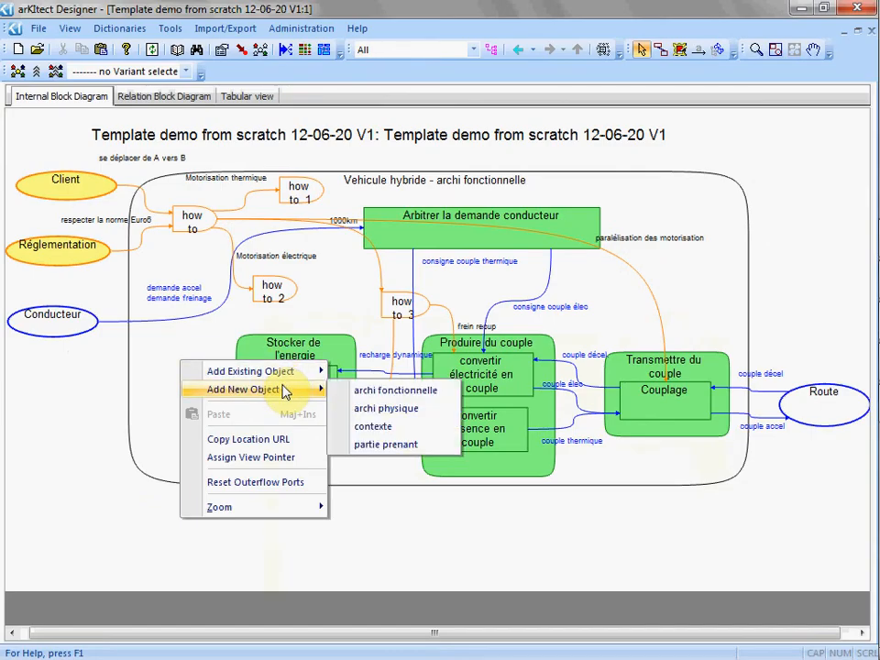
pyautogui.click(385, 409)
pyautogui.click(380, 564)
# Add a new systeme object named chargeur inside archi physique
pyautogui.rightClick(206, 214)
pyautogui.moveTo(293, 243)
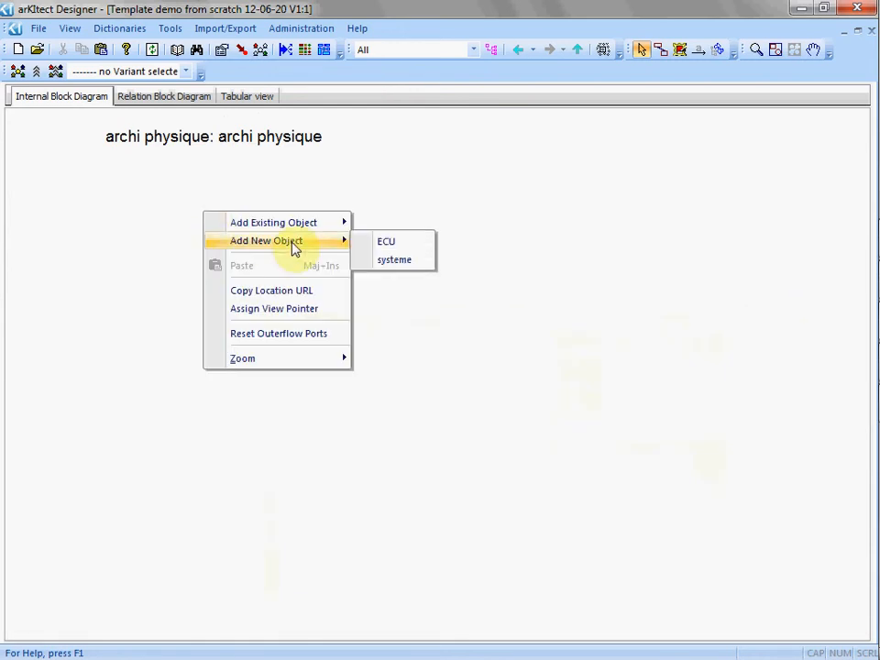
pyautogui.click(400, 262)
pyautogui.write('charg')
pyautogui.click(403, 263)
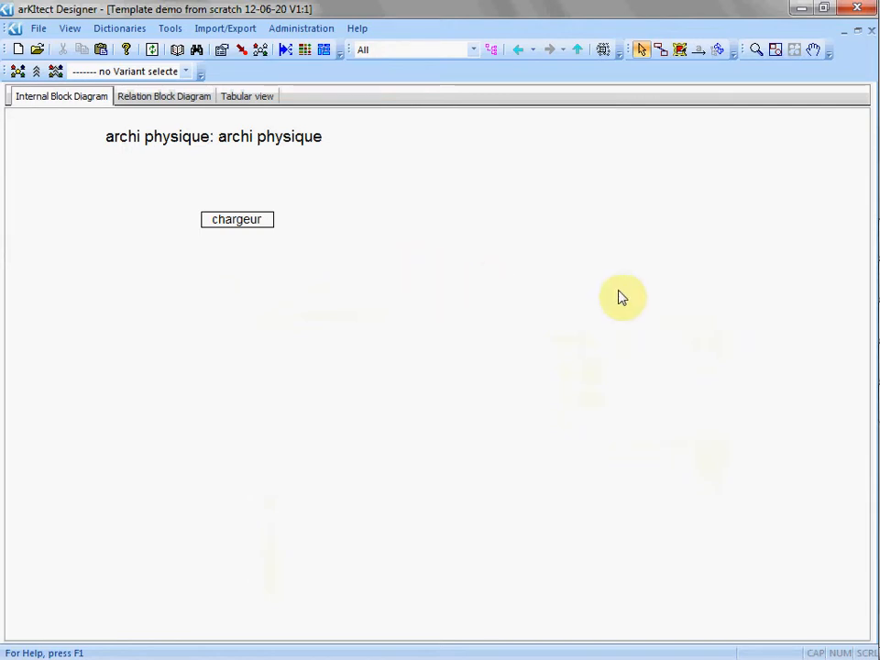
# Switch to the Excel workbook Import archi physique.xlsx and examine the Element and Type columns of its table
pyautogui.moveTo(873, 257)
pyautogui.click(853, 285)
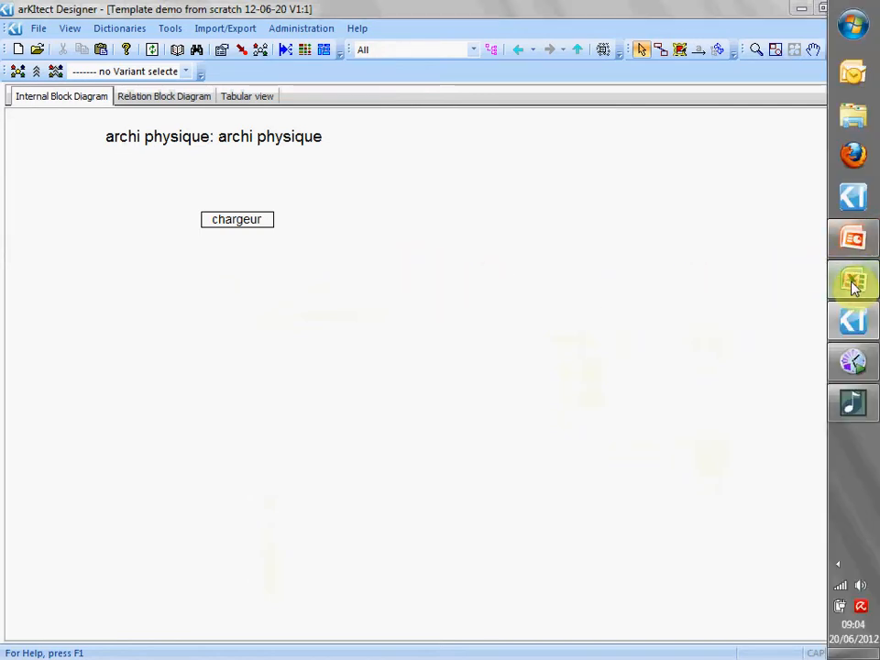
pyautogui.moveTo(98, 189); pyautogui.dragTo(98, 284)
pyautogui.moveTo(165, 188); pyautogui.dragTo(170, 290)
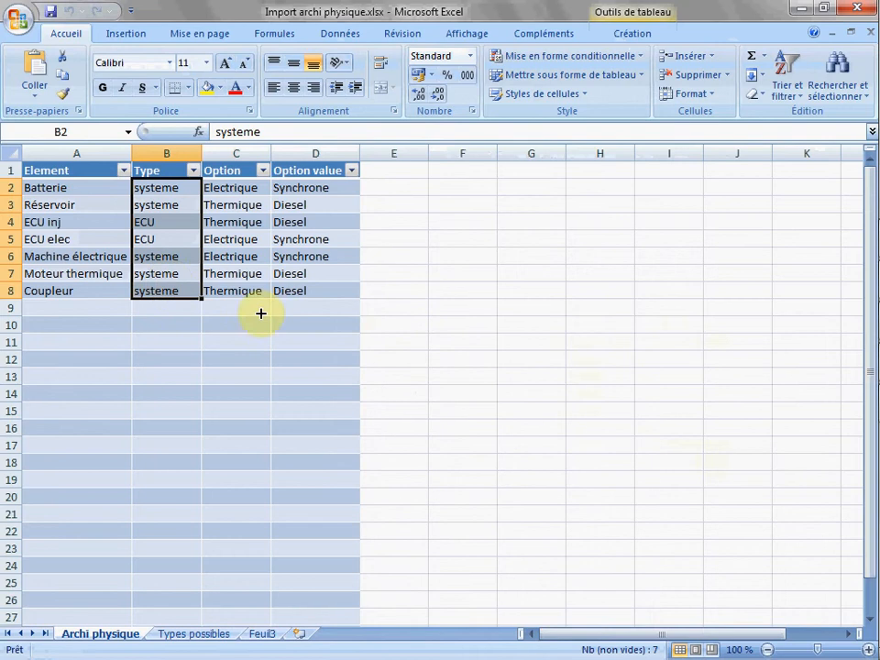
pyautogui.click(423, 344)
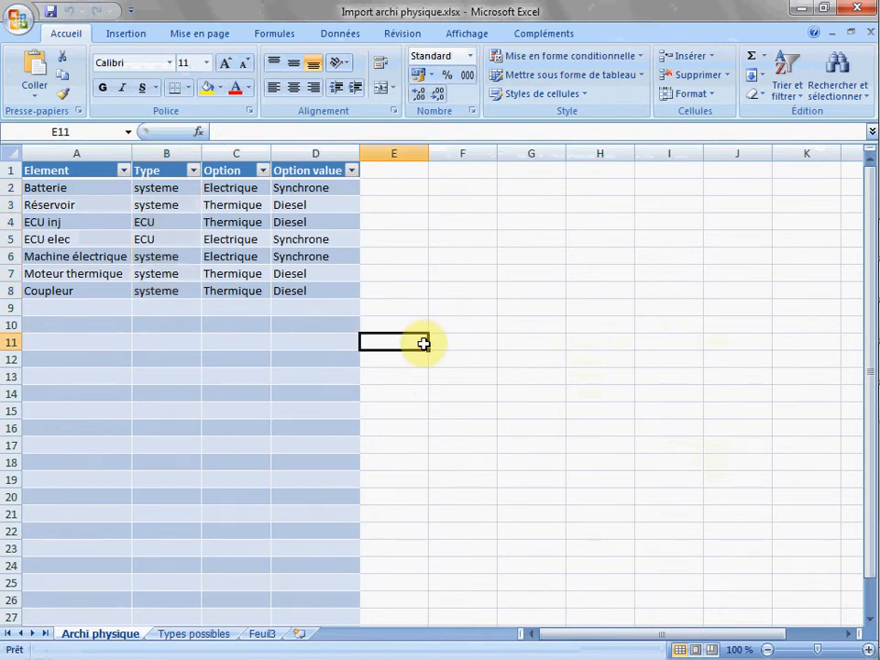
# Switch back to arKItect Designer and run the Import archi physique script on the archi physique object
pyautogui.click(860, 9)
pyautogui.click(491, 48)
pyautogui.click(116, 110)
pyautogui.rightClick(116, 111)
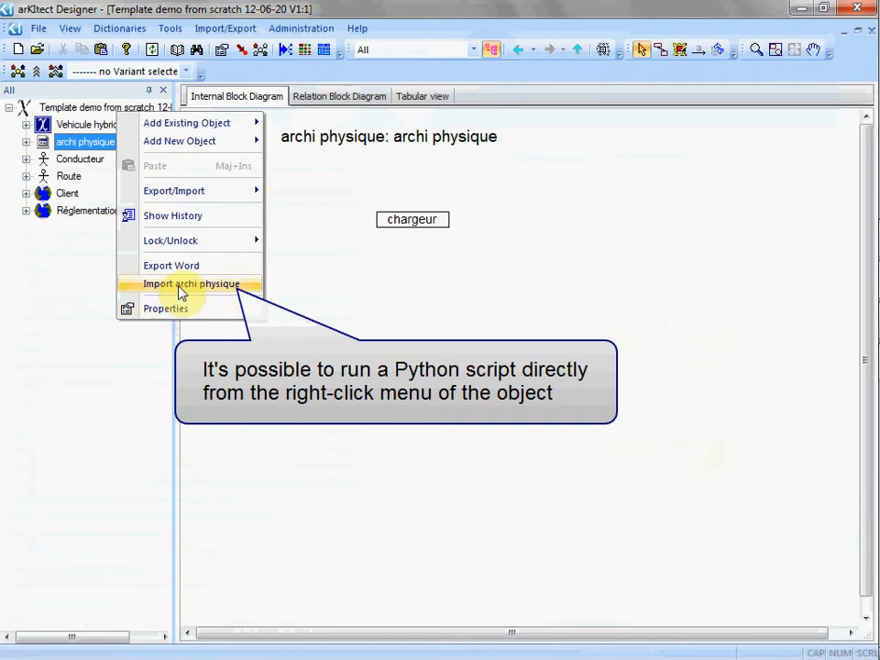
pyautogui.click(181, 286)
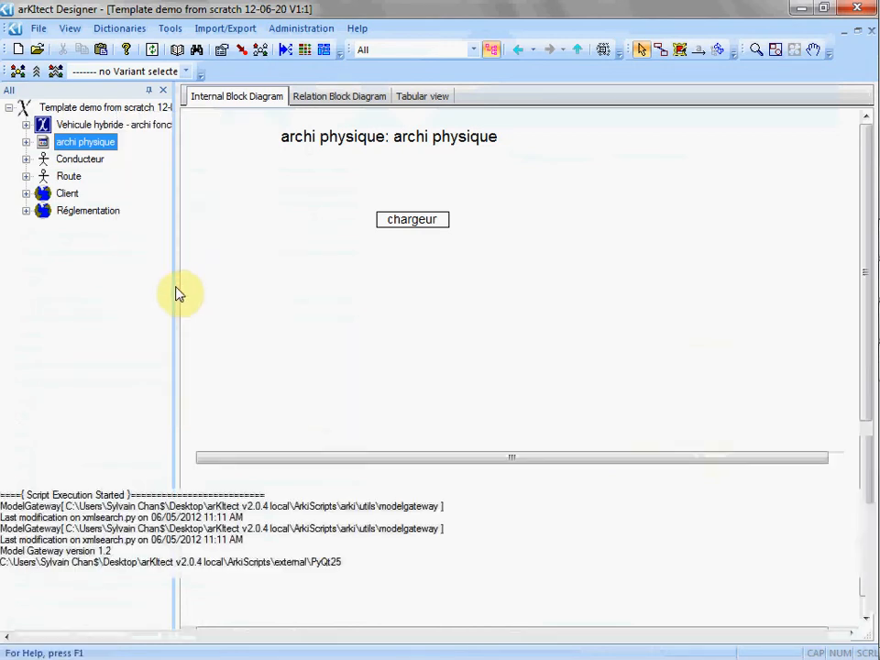
pyautogui.doubleClick(433, 235)
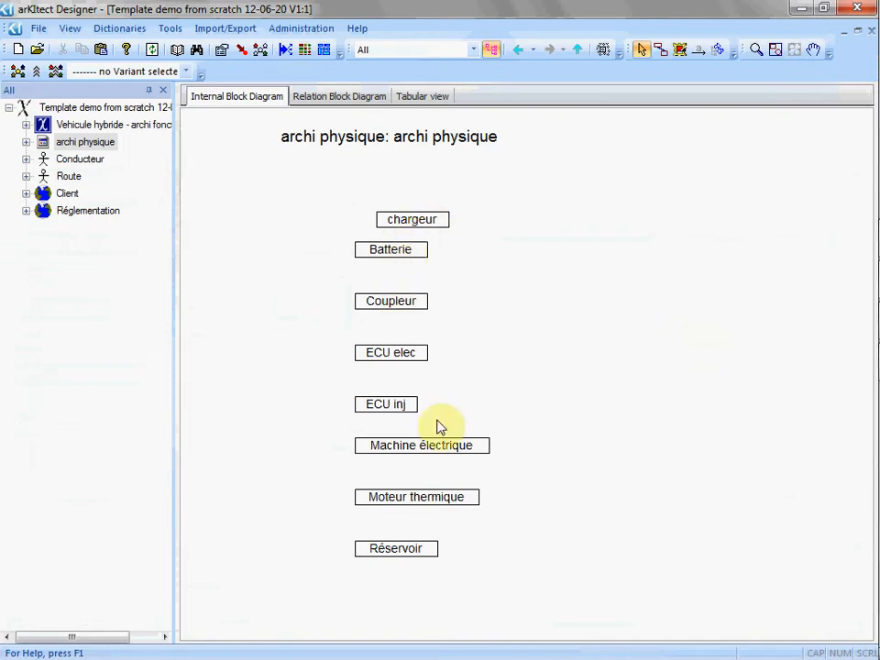
# Check the type and name properties of the Coupleur and ECU elec objects
pyautogui.rightClick(398, 304)
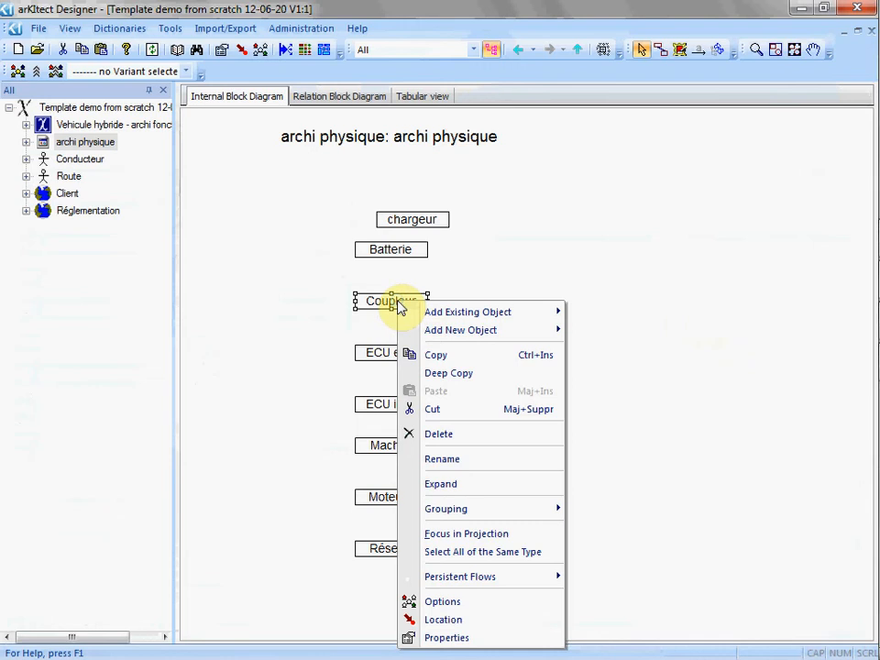
pyautogui.click(456, 639)
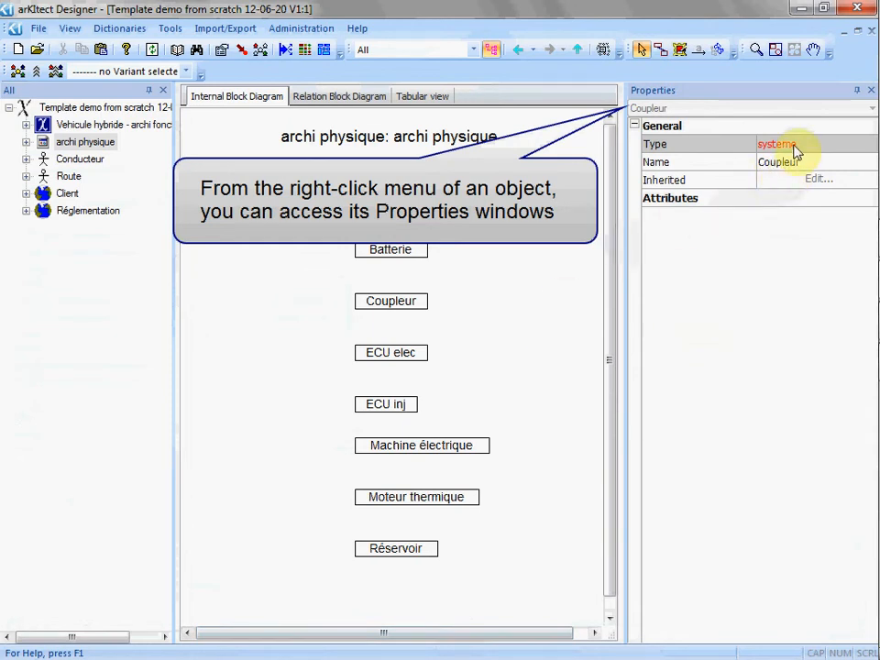
pyautogui.click(397, 354)
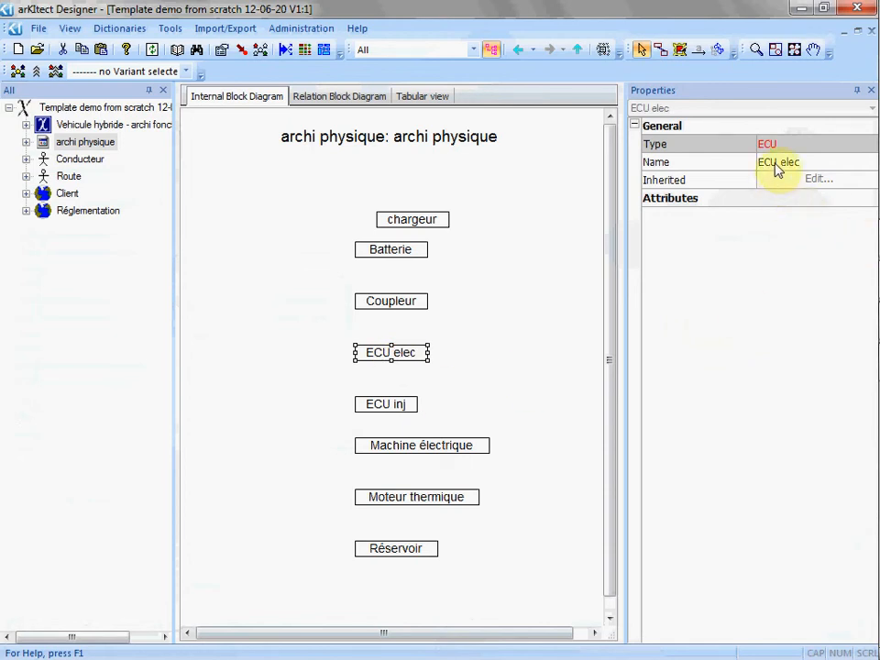
pyautogui.click(568, 255)
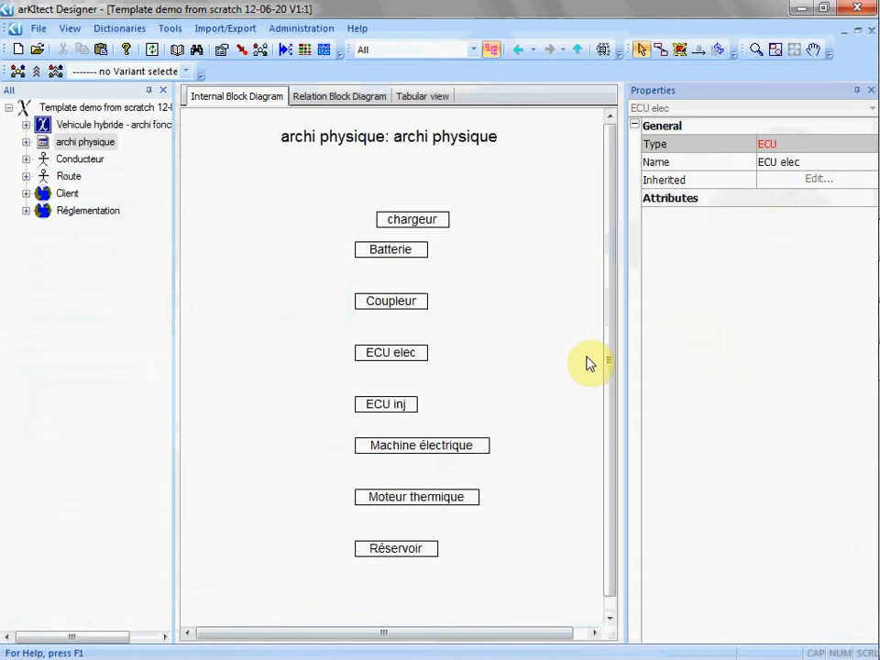
pyautogui.click(871, 90)
# Open the rule properties of the ECU type under archi physique and set its block shape to Trapezoid Up
pyautogui.click(163, 91)
pyautogui.click(70, 28)
pyautogui.moveTo(124, 120)
pyautogui.click(238, 147)
pyautogui.click(132, 110)
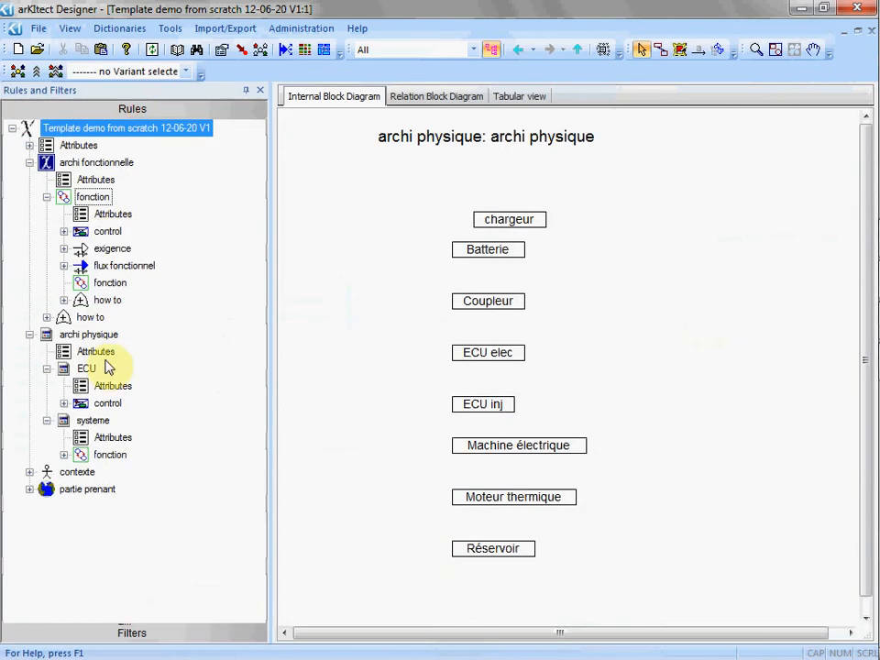
pyautogui.rightClick(88, 368)
pyautogui.click(146, 477)
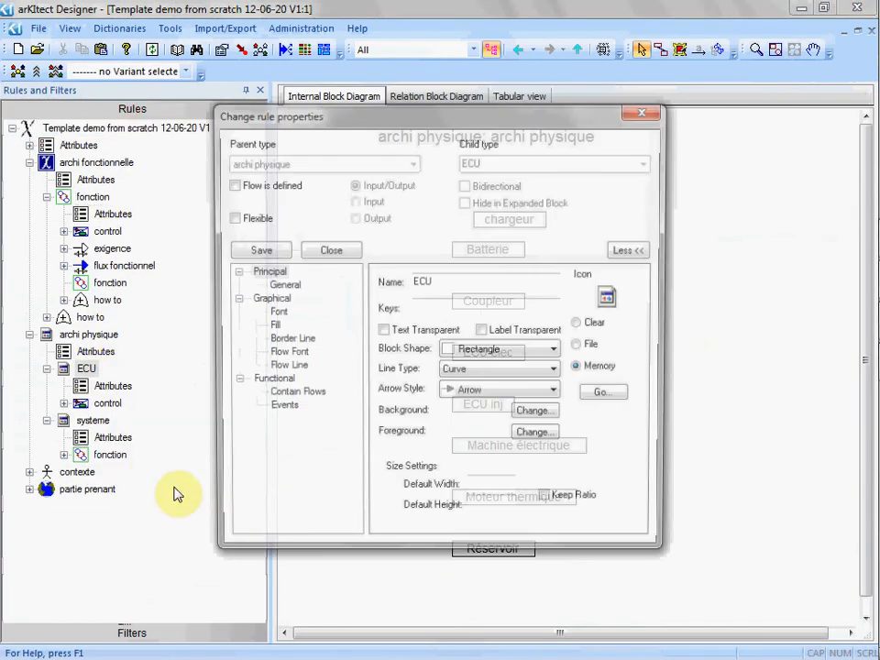
pyautogui.click(557, 356)
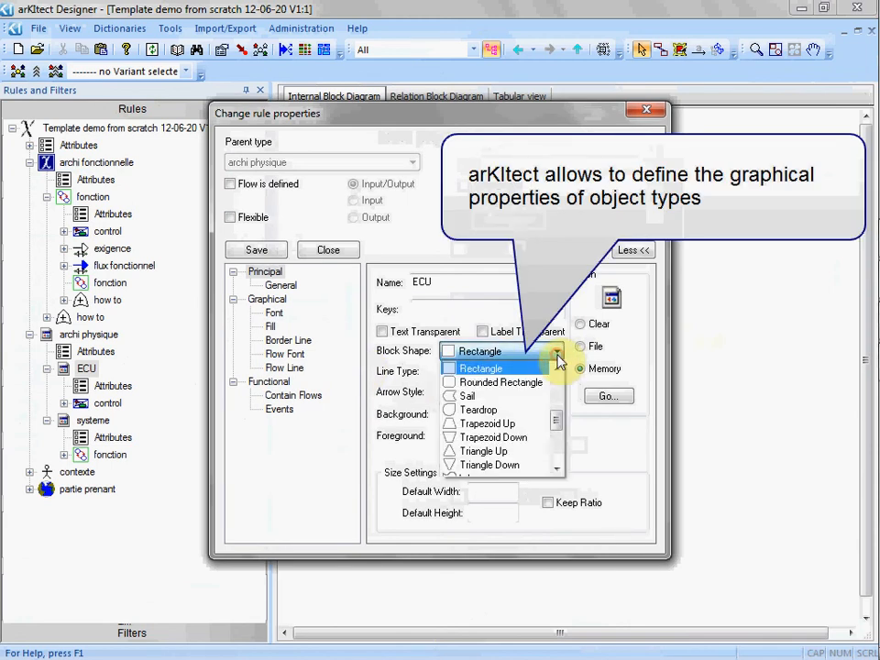
pyautogui.click(525, 431)
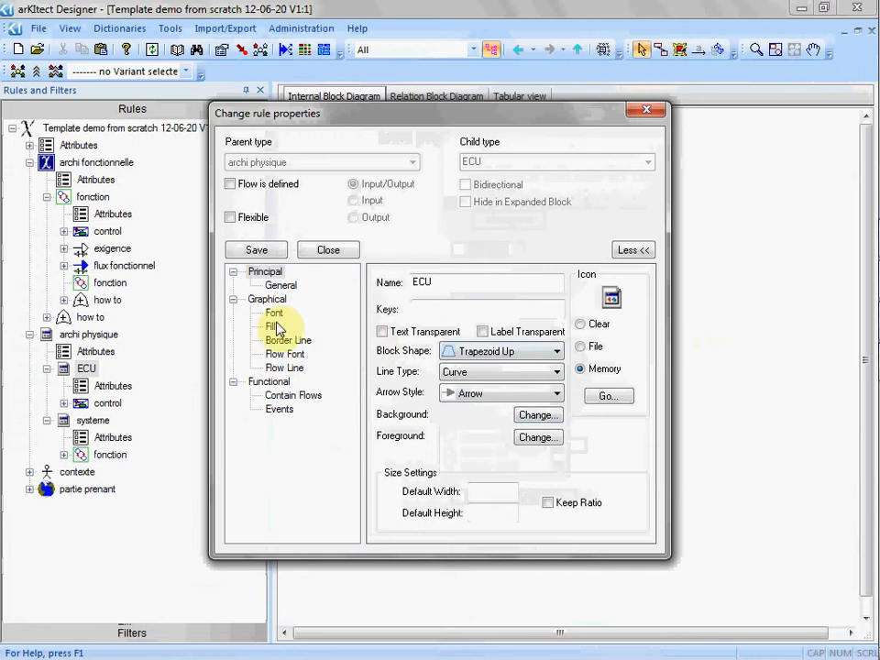
# Give the ECU type a grey fill and a thicker border line, save the rule and close the rules view
pyautogui.click(271, 326)
pyautogui.click(518, 280)
pyautogui.click(518, 315)
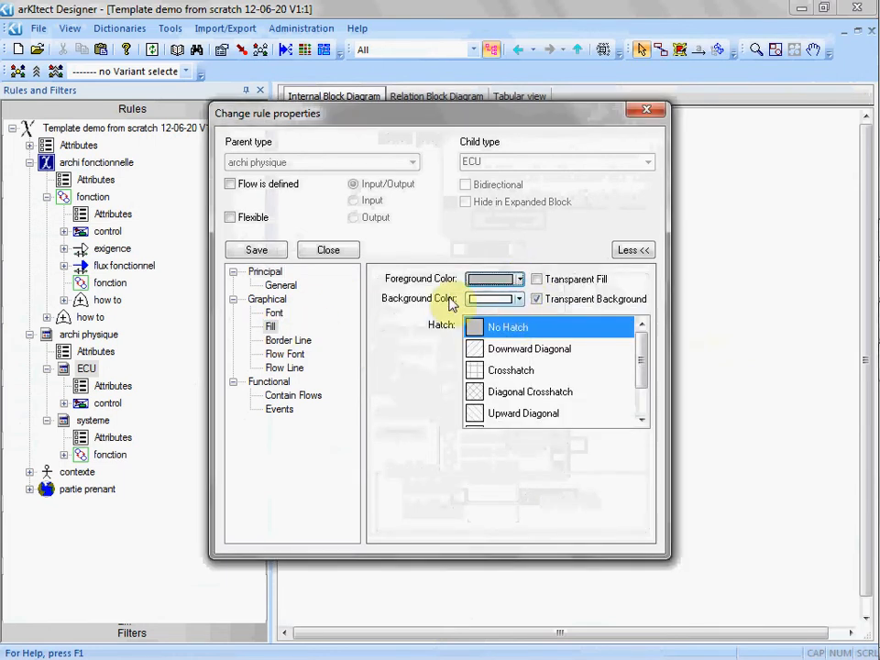
pyautogui.click(281, 341)
pyautogui.click(536, 345)
pyautogui.click(255, 253)
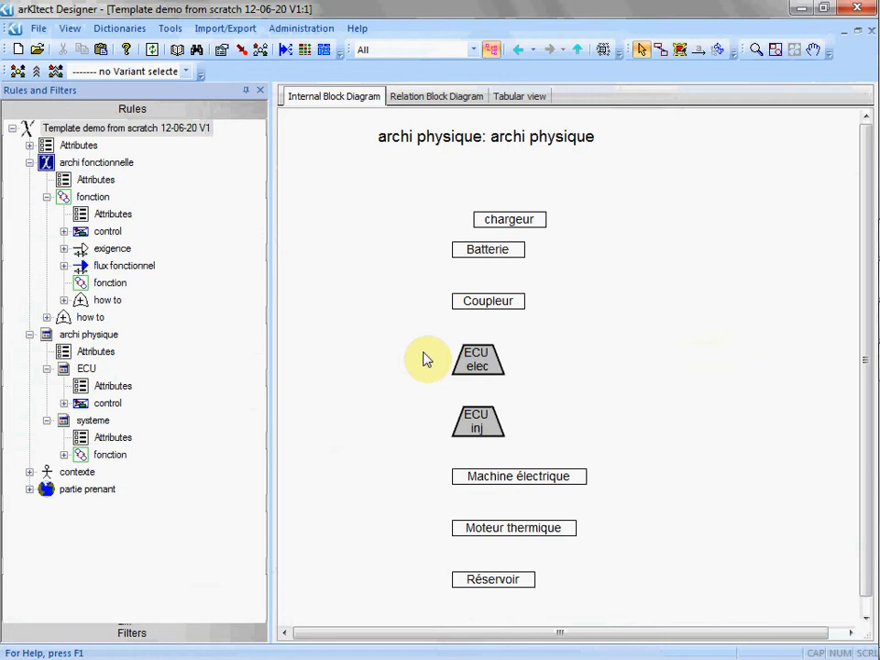
pyautogui.click(260, 90)
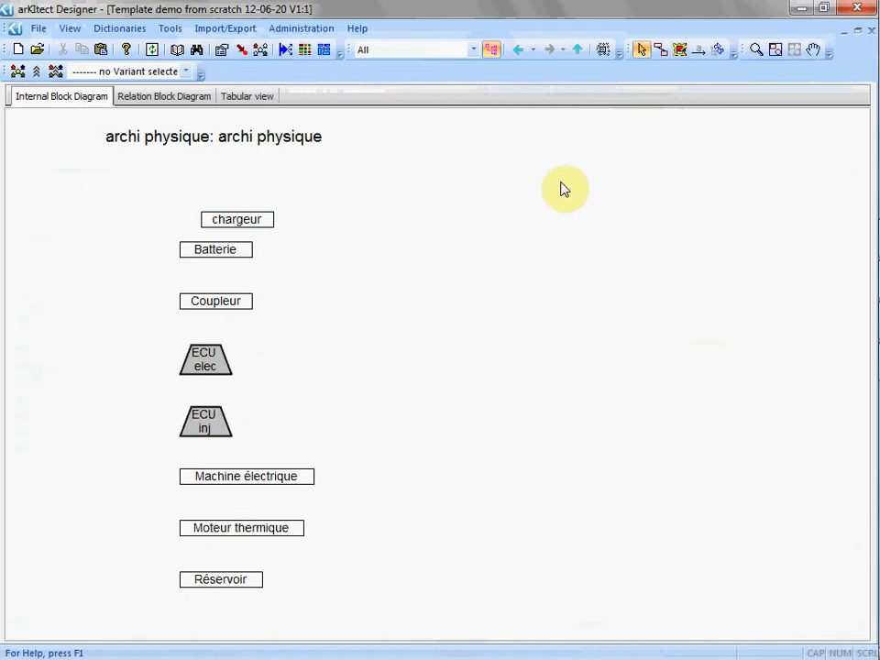
# Expand archi physique in the top-level diagram and widen its frame to about the width of the Vehicule hybride frame
pyautogui.click(578, 50)
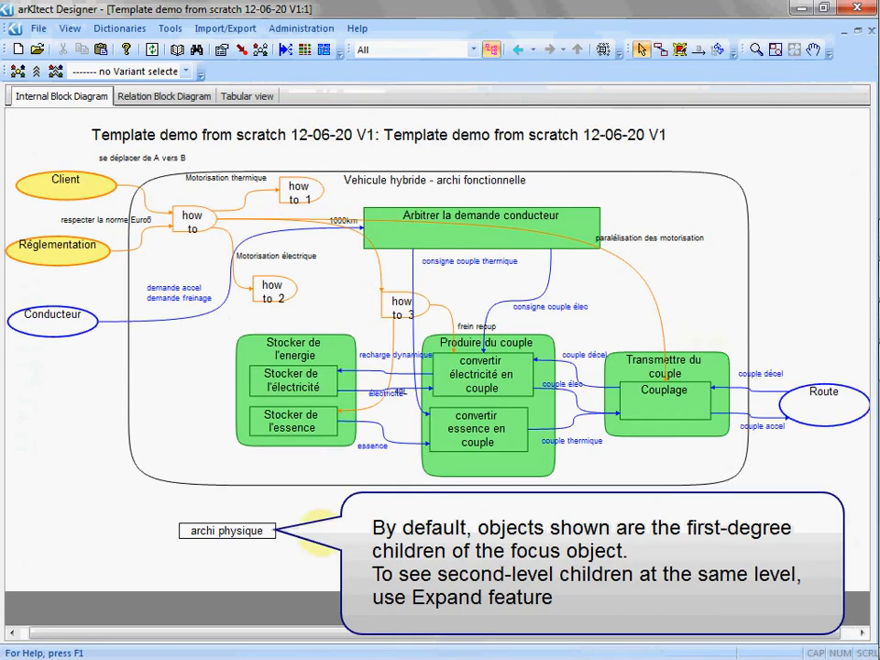
pyautogui.rightClick(232, 531)
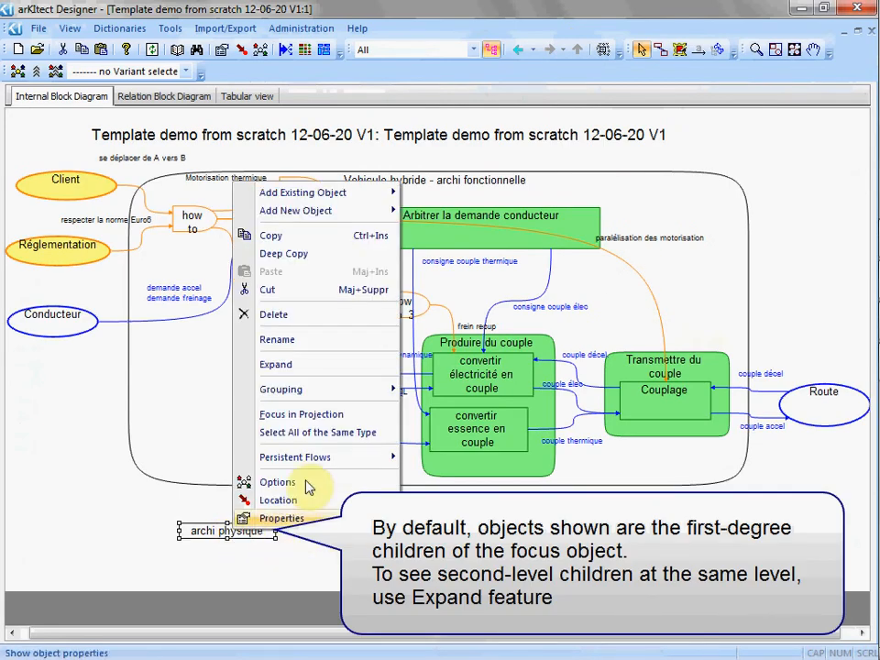
pyautogui.click(333, 365)
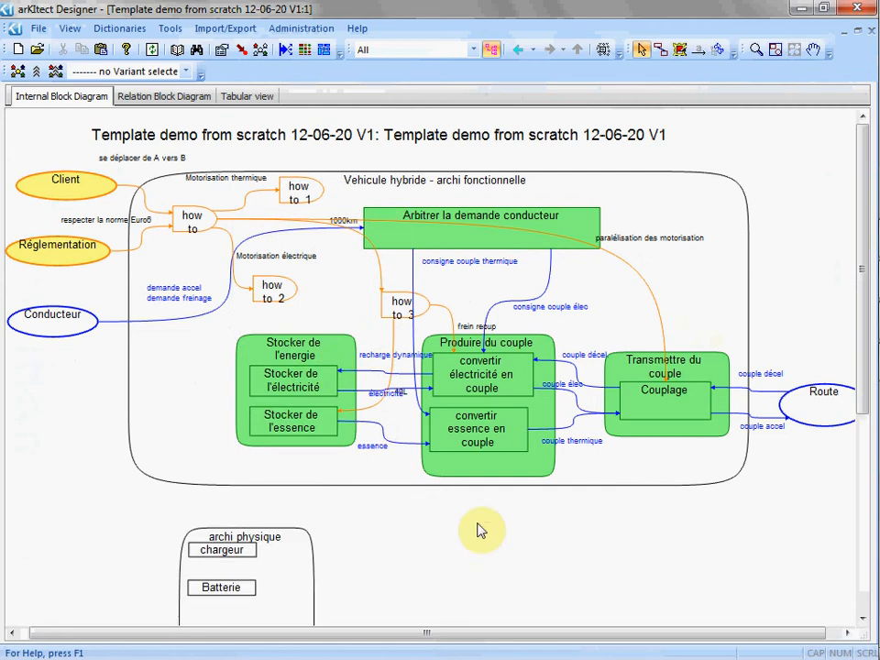
pyautogui.scroll(-4, 587, 555)
pyautogui.scroll(-2, 590, 553)
pyautogui.moveTo(281, 291); pyautogui.dragTo(262, 277)
pyautogui.scroll(-2, 297, 409)
pyautogui.moveTo(294, 429); pyautogui.dragTo(758, 392)
# Arrange the archi physique blocks with the storage systems beneath Stocker de l'energie, the machines beneath Produire du couple and Coupleur beneath Transmettre du couple
pyautogui.click(224, 332)
pyautogui.moveTo(406, 343); pyautogui.dragTo(697, 379)
pyautogui.moveTo(230, 400); pyautogui.dragTo(567, 286)
pyautogui.click(200, 278)
pyautogui.moveTo(209, 280); pyautogui.dragTo(257, 315)
pyautogui.moveTo(203, 454); pyautogui.dragTo(562, 400)
pyautogui.moveTo(253, 508); pyautogui.dragTo(512, 312)
pyautogui.moveTo(227, 568); pyautogui.dragTo(488, 371)
pyautogui.moveTo(210, 619); pyautogui.dragTo(257, 365)
# Shorten the archi physique frame to fit around its blocks and fit the whole diagram in the view
pyautogui.click(473, 501)
pyautogui.scroll(-1, 471, 538)
pyautogui.moveTo(458, 610); pyautogui.dragTo(470, 410)
pyautogui.click(775, 48)
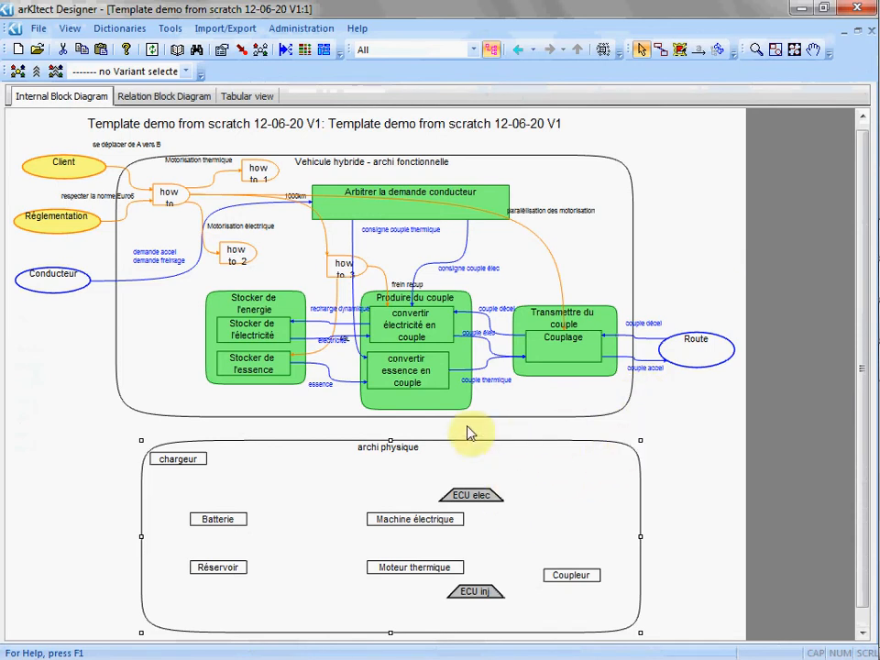
# Allocate the function convertir électricité en couple to Machine électrique as a new instance and expand Machine électrique
pyautogui.click(410, 328)
pyautogui.moveTo(410, 327); pyautogui.dragTo(412, 518)
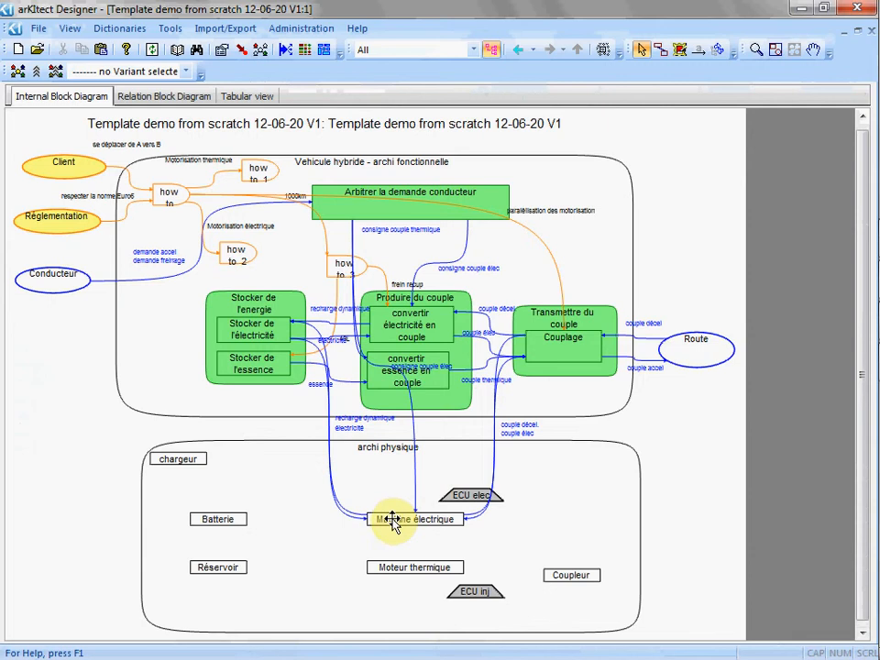
pyautogui.rightClick(392, 521)
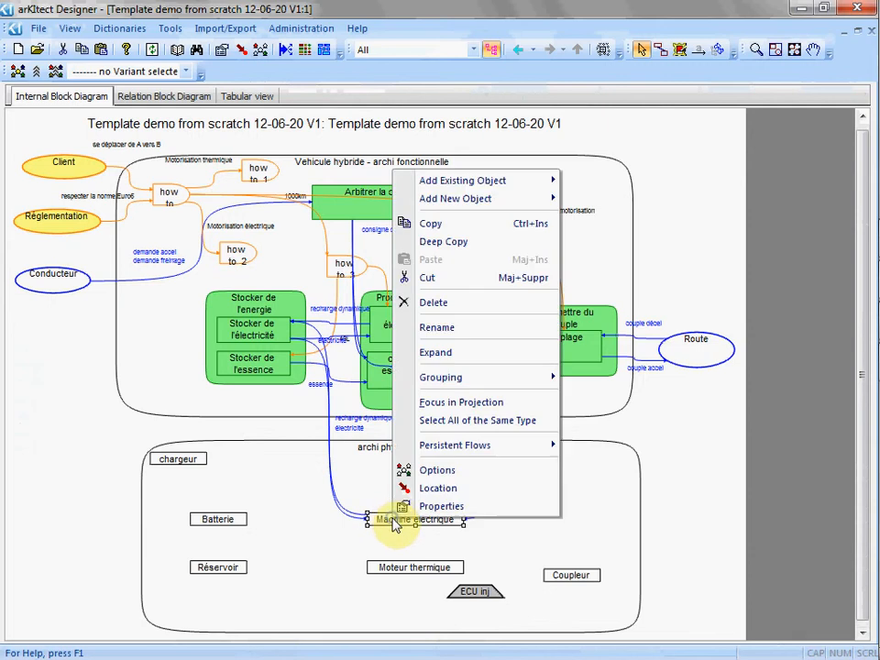
pyautogui.click(449, 354)
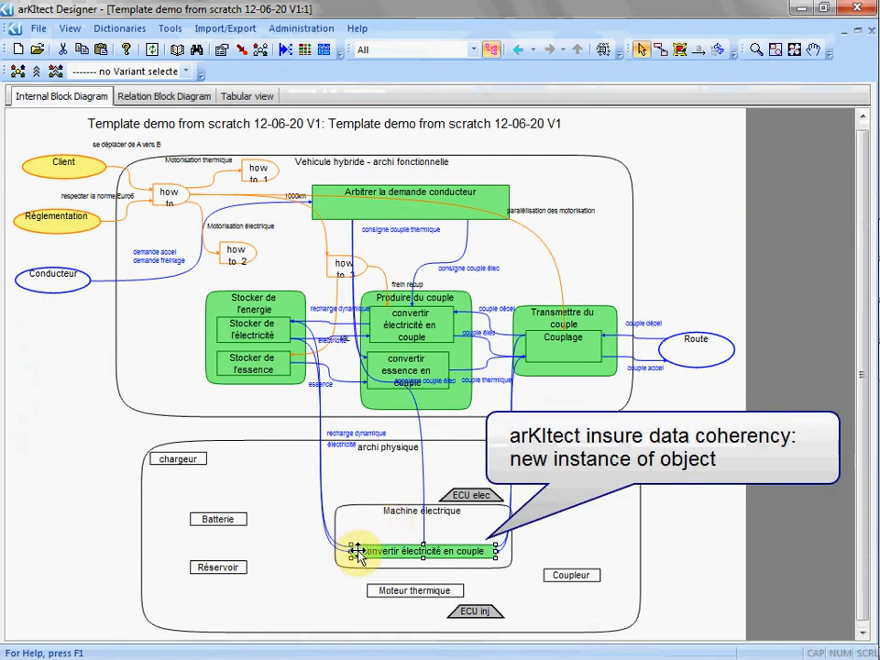
# Rename the function instance inside Machine électrique as convertir élec en couple in its properties
pyautogui.rightClick(365, 550)
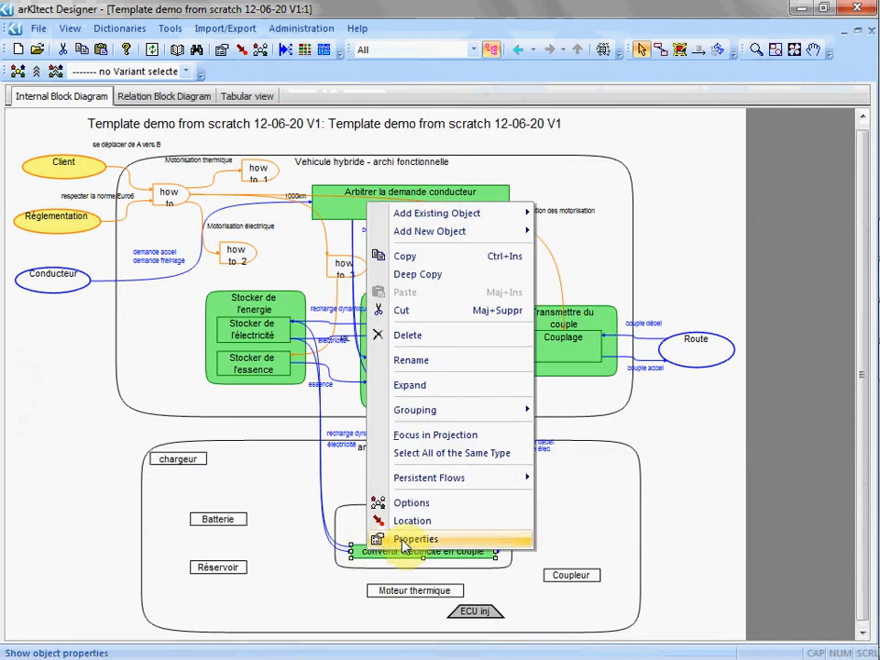
pyautogui.click(398, 540)
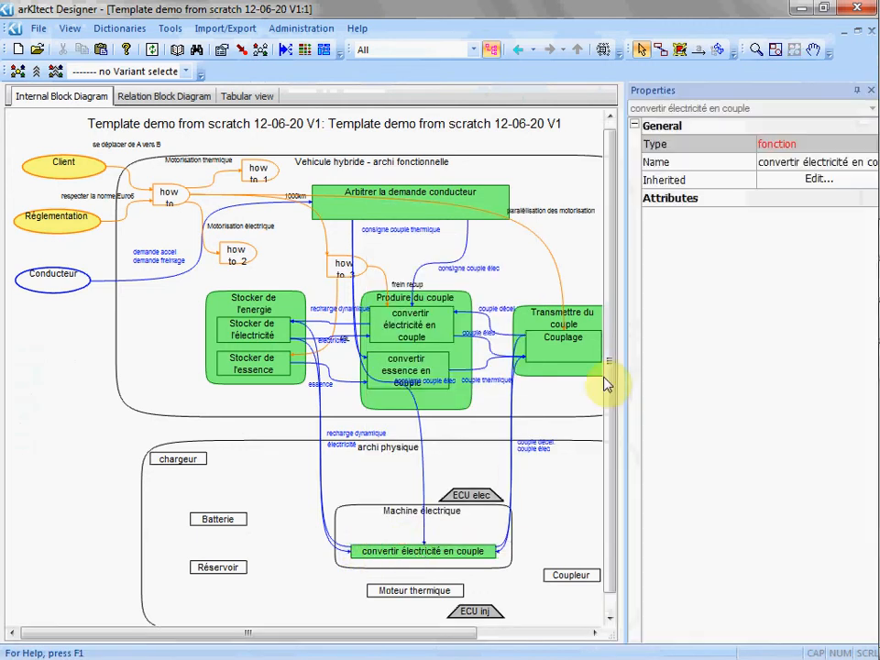
pyautogui.click(816, 163)
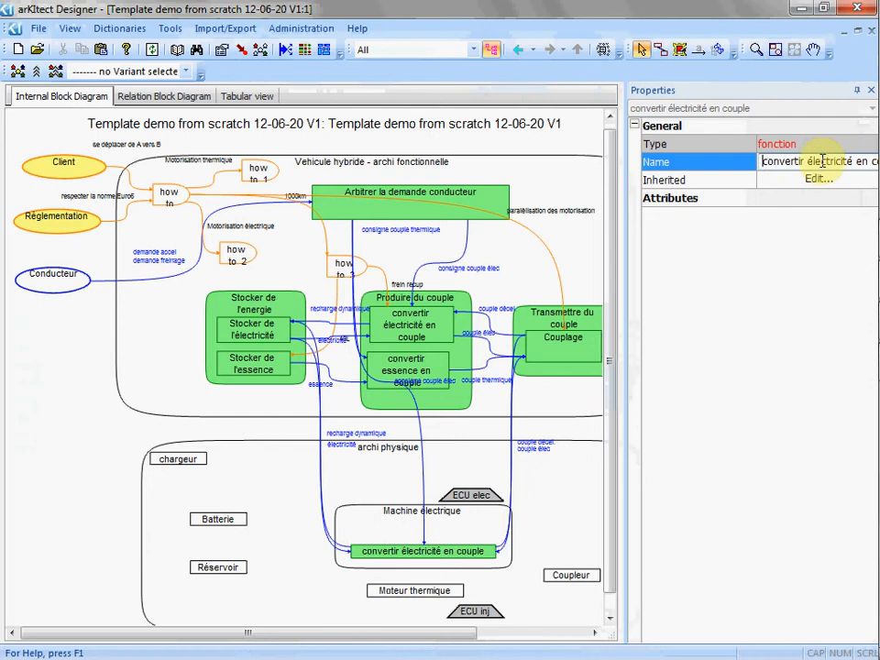
pyautogui.moveTo(825, 161); pyautogui.dragTo(857, 162)
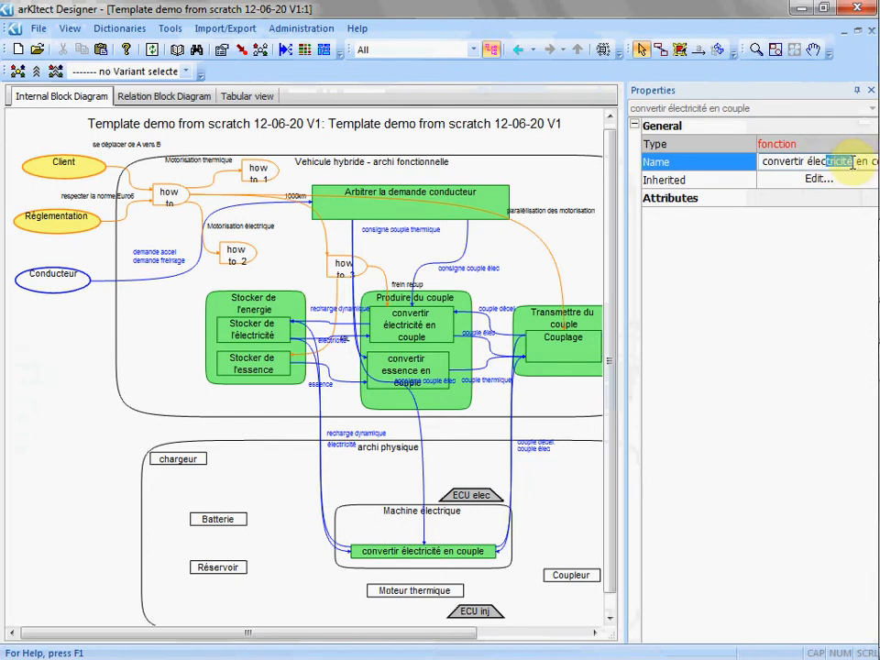
pyautogui.press('Delete')
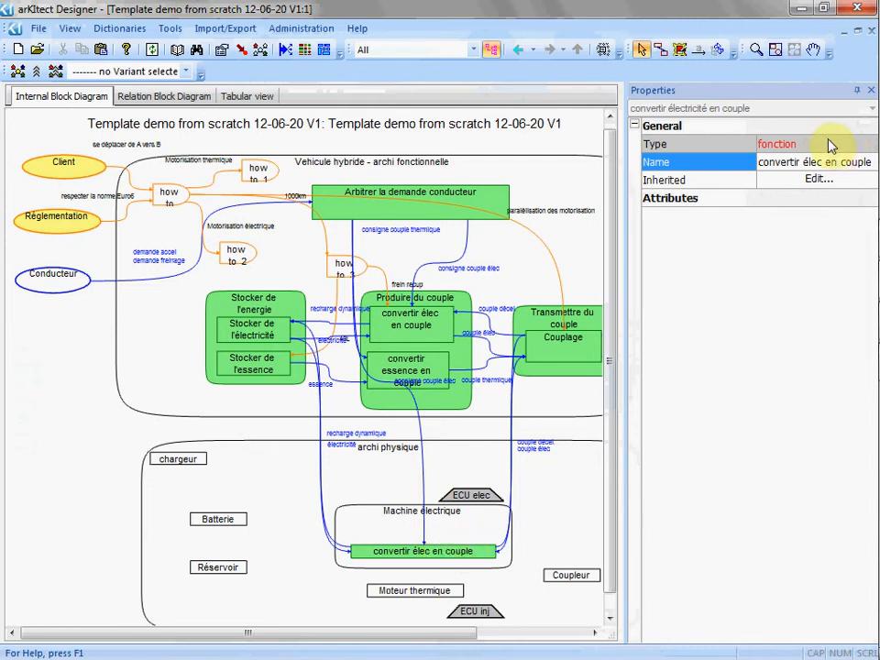
pyautogui.click(872, 90)
# Zoom in and compare the recharge dynamique flow and its linked functions with the convertir élec en couple instance in Machine électrique
pyautogui.click(756, 49)
pyautogui.click(432, 401)
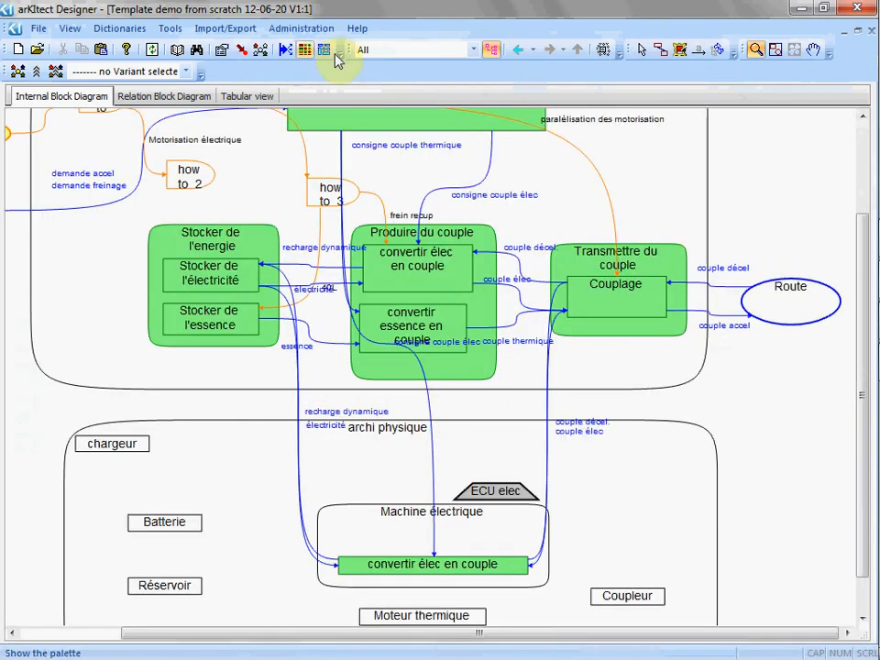
pyautogui.click(644, 50)
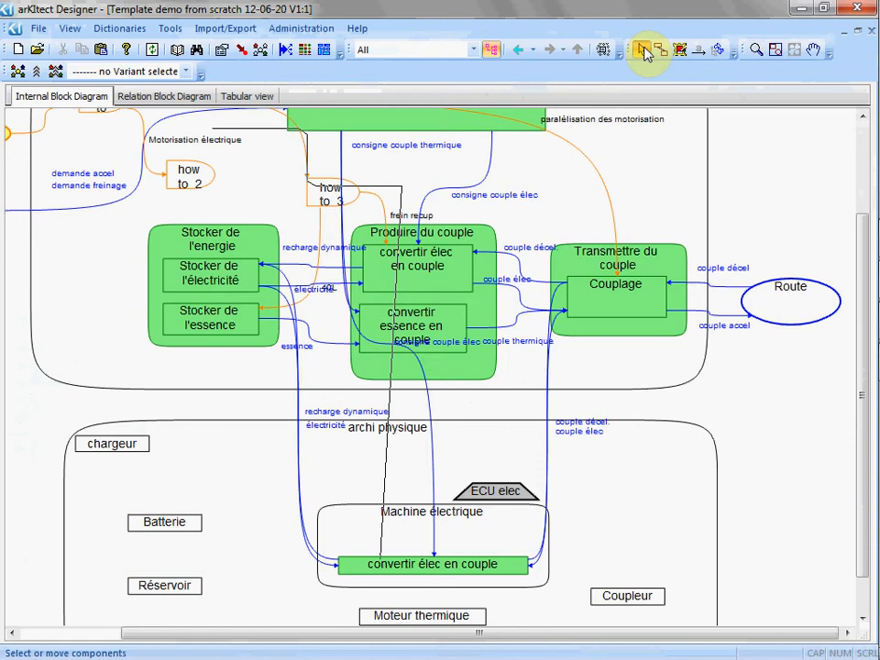
pyautogui.click(376, 260)
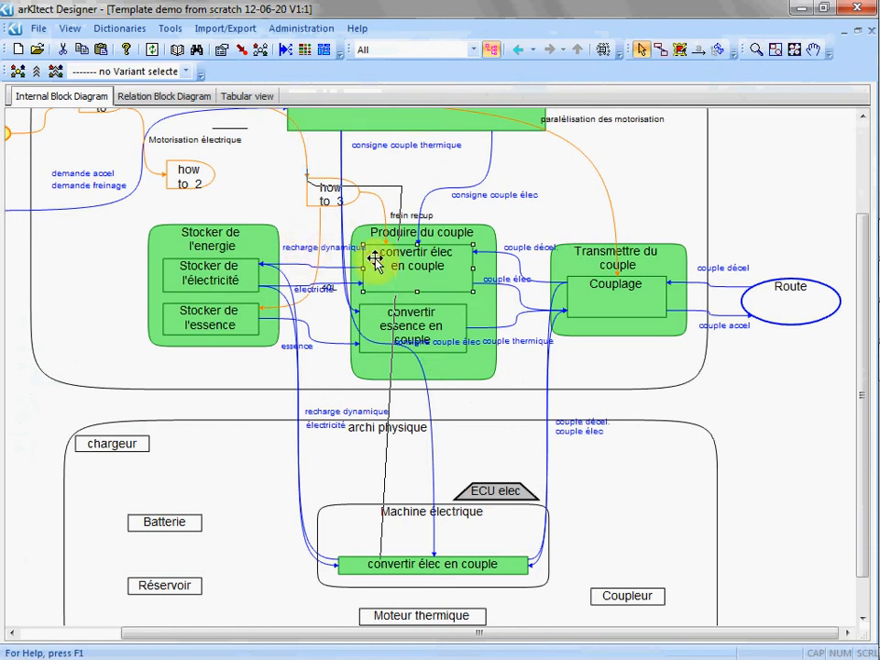
pyautogui.click(300, 264)
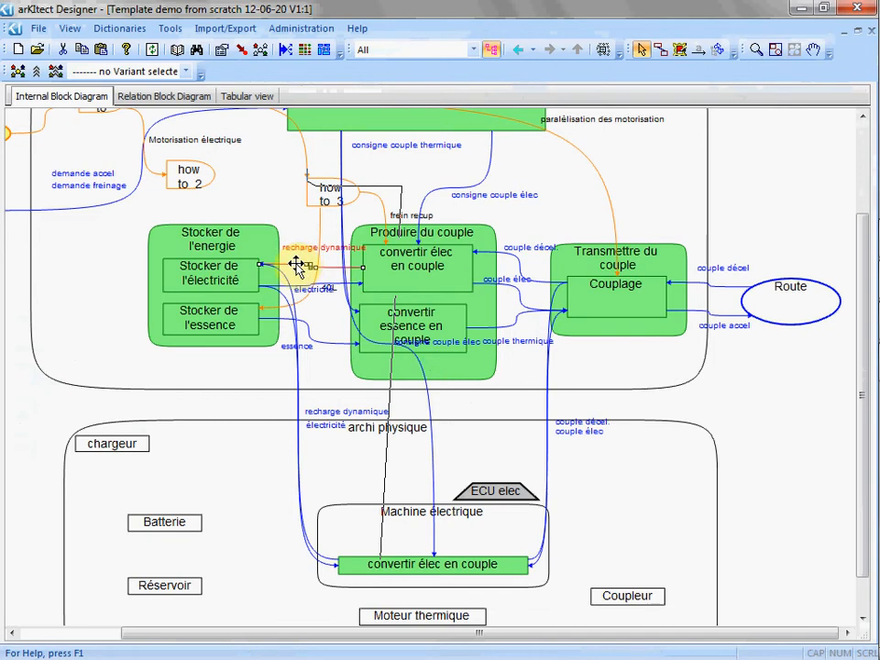
pyautogui.click(220, 273)
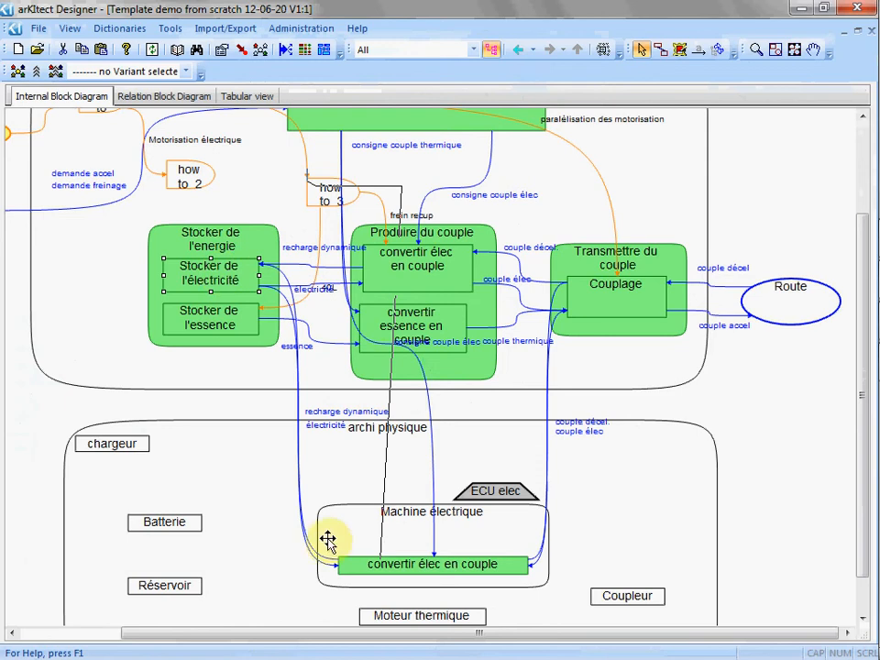
pyautogui.click(353, 567)
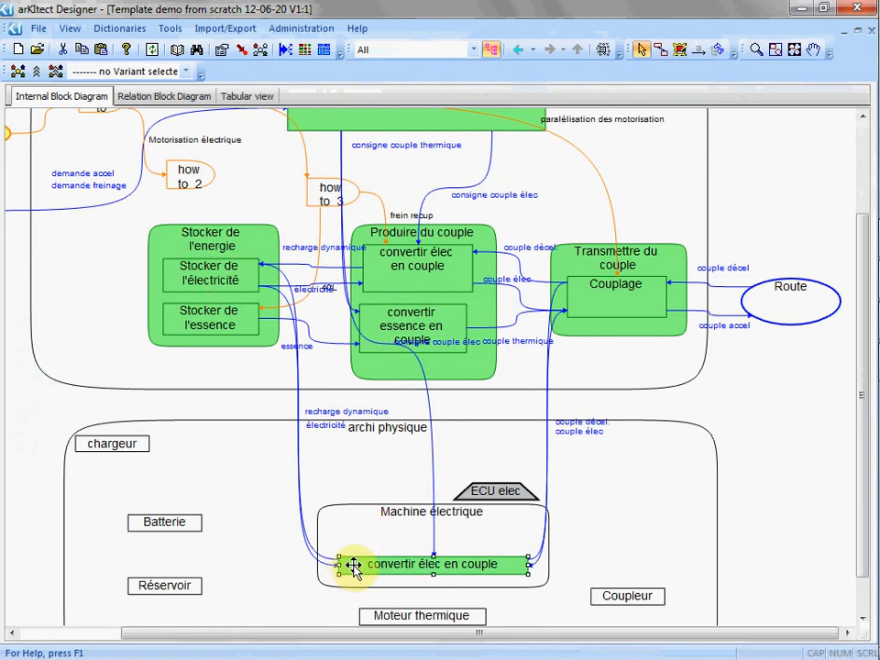
# Inspect the électricité flow entering Machine électrique and move the nearby recharge dynamique label below the électricité label
pyautogui.click(308, 554)
pyautogui.click(315, 560)
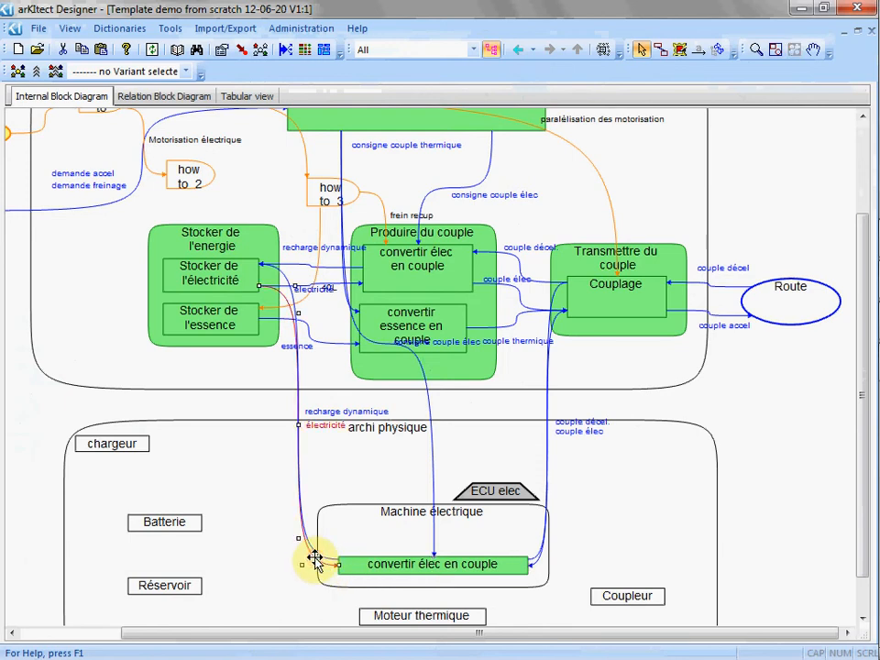
pyautogui.moveTo(325, 410); pyautogui.dragTo(326, 442)
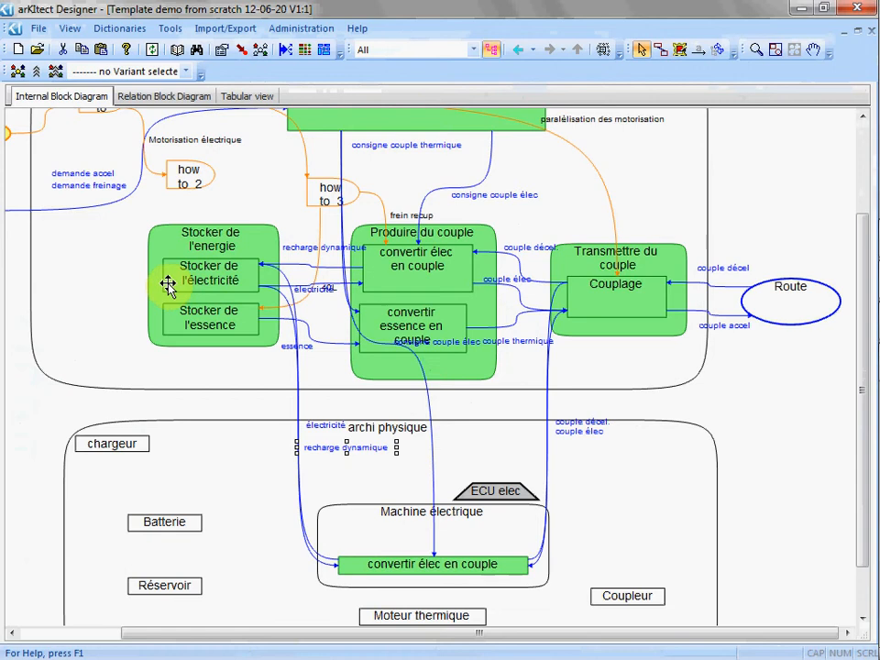
# In the All filter's properties, exclude the flux fonctionnel flows from those archi physique contains and save
pyautogui.click(66, 29)
pyautogui.moveTo(99, 112)
pyautogui.click(234, 147)
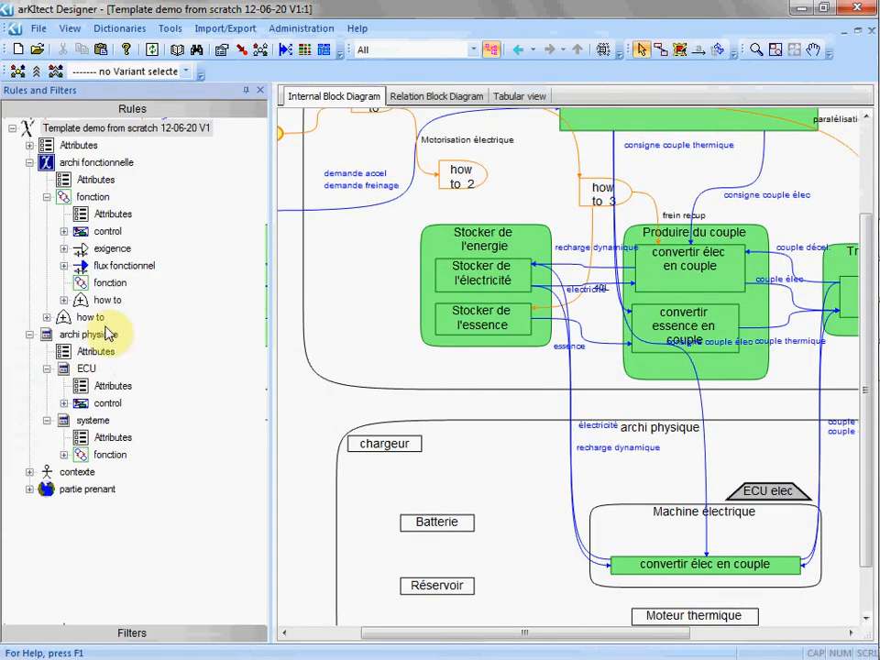
pyautogui.click(165, 633)
pyautogui.click(113, 455)
pyautogui.click(118, 215)
pyautogui.rightClick(114, 217)
pyautogui.click(156, 296)
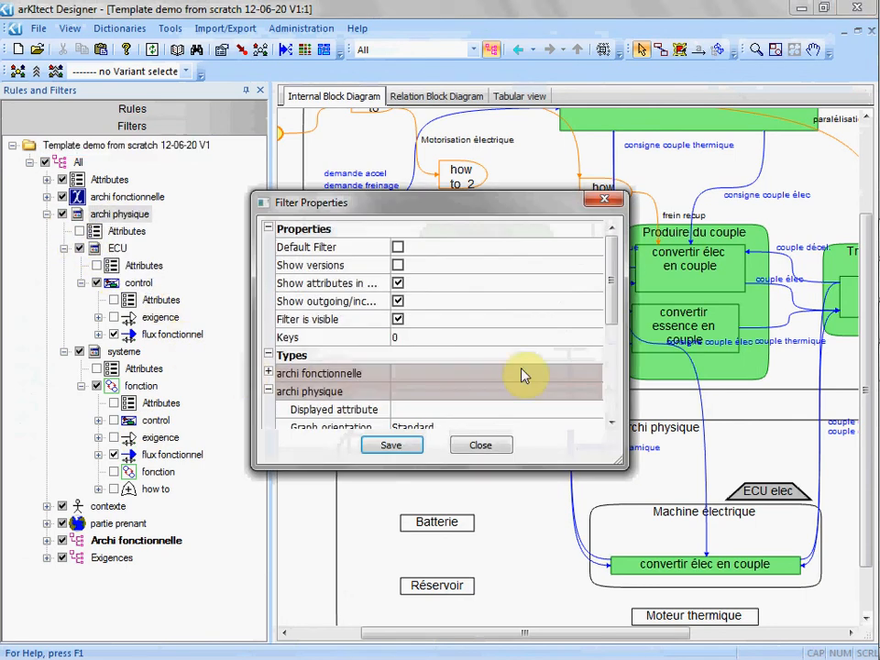
pyautogui.moveTo(615, 299); pyautogui.dragTo(616, 357)
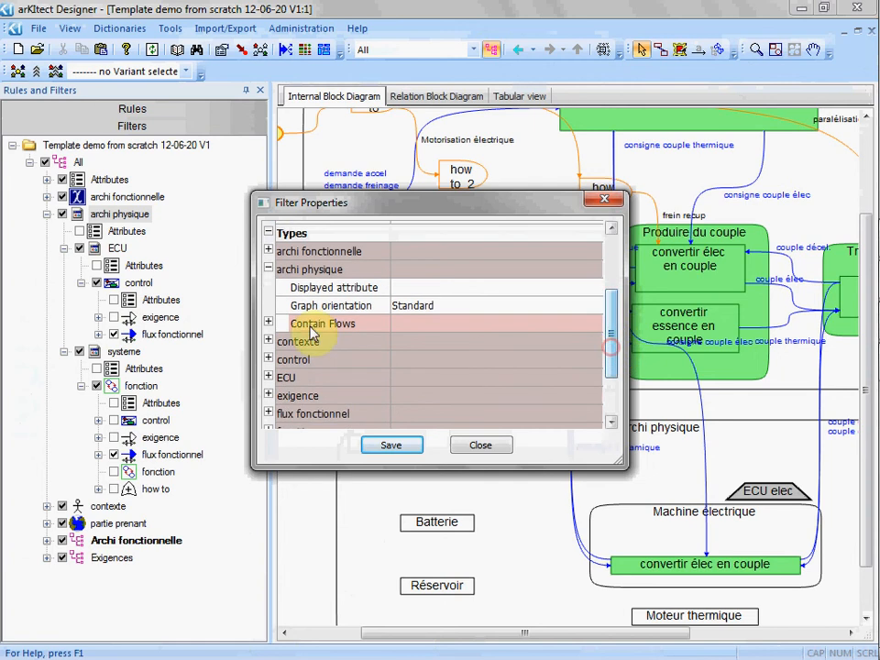
pyautogui.click(267, 322)
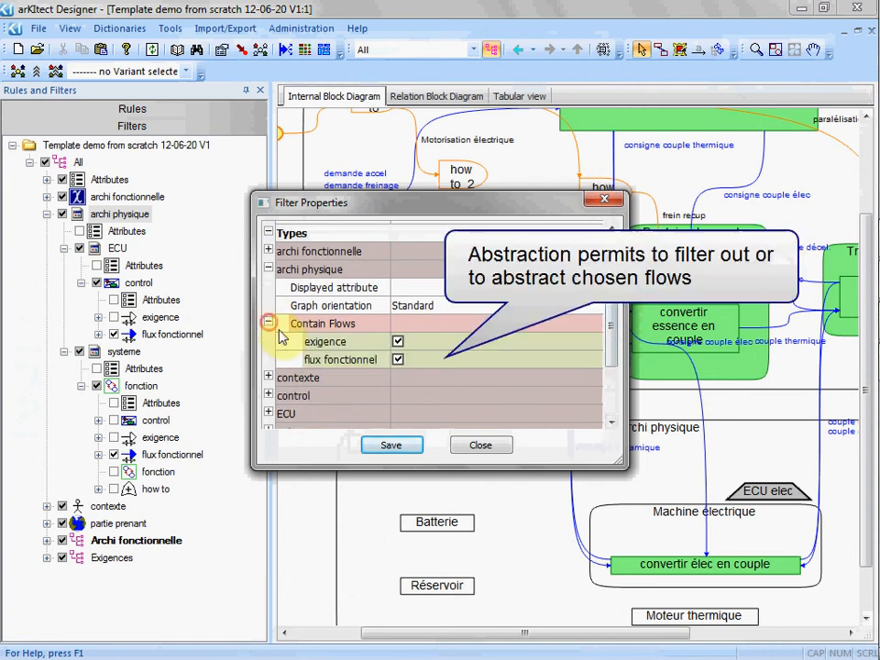
pyautogui.click(398, 359)
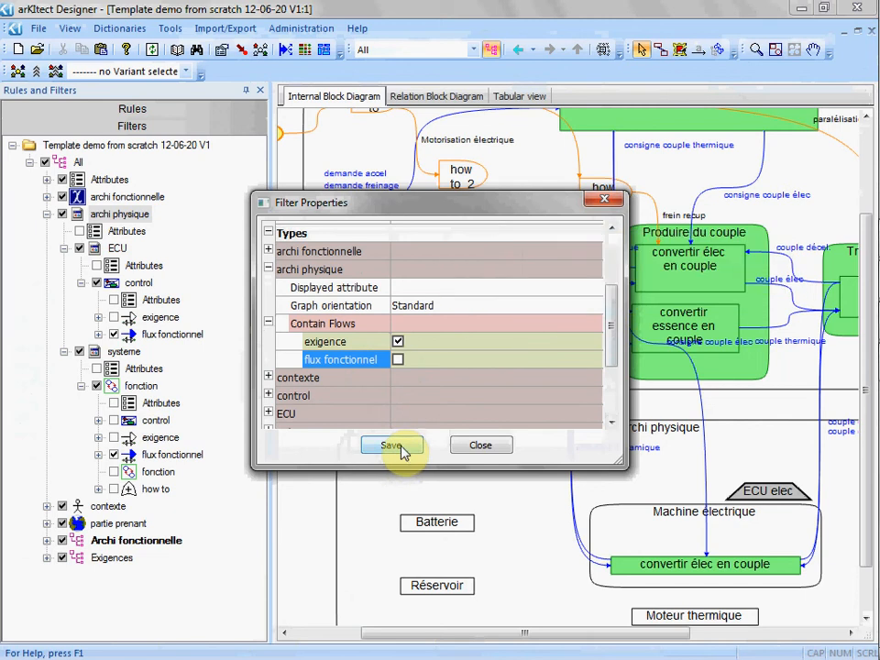
pyautogui.click(391, 446)
# Collapse Machine électrique in archi physique and hide the rules and filters display
pyautogui.rightClick(632, 519)
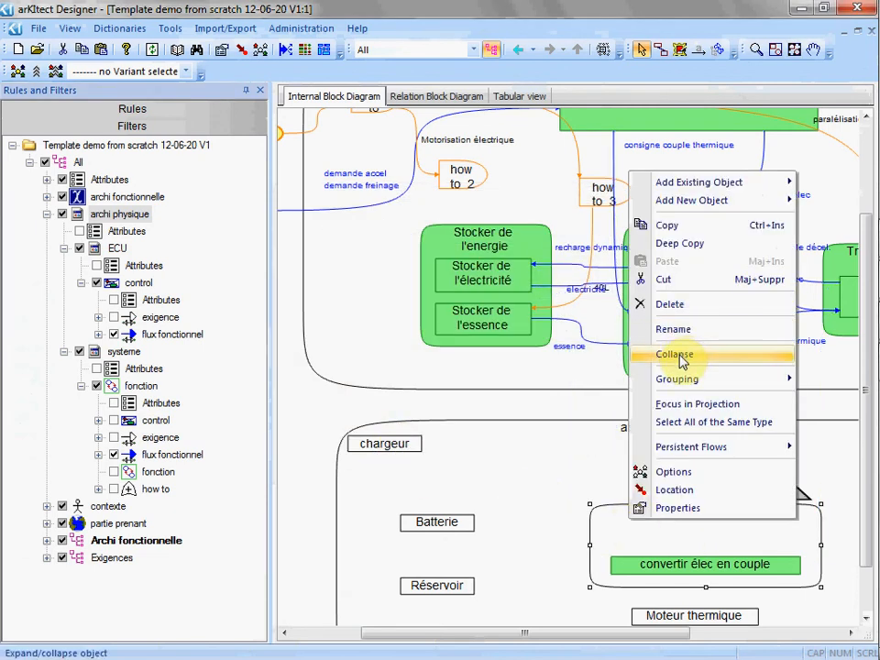
pyautogui.click(677, 356)
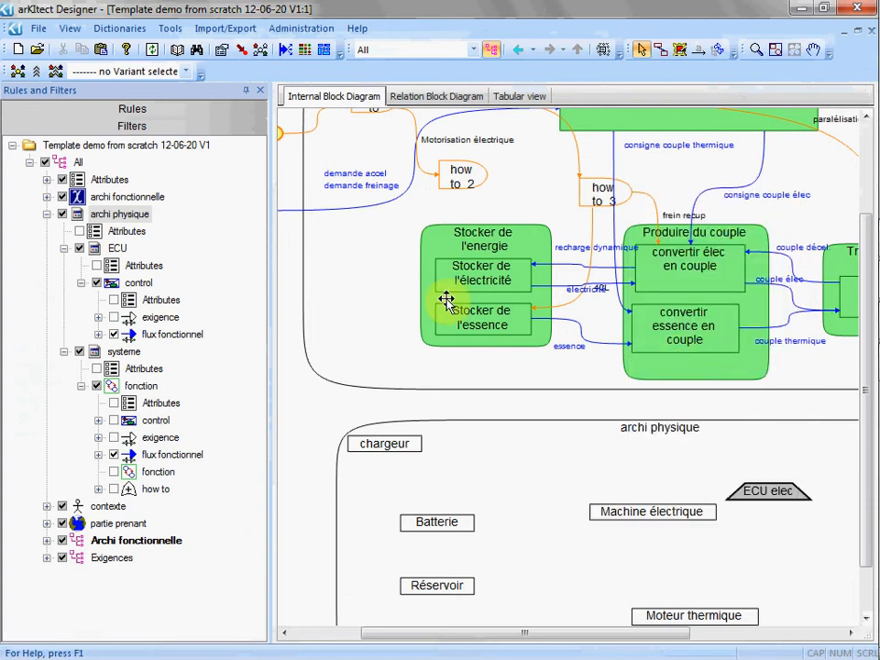
pyautogui.click(259, 92)
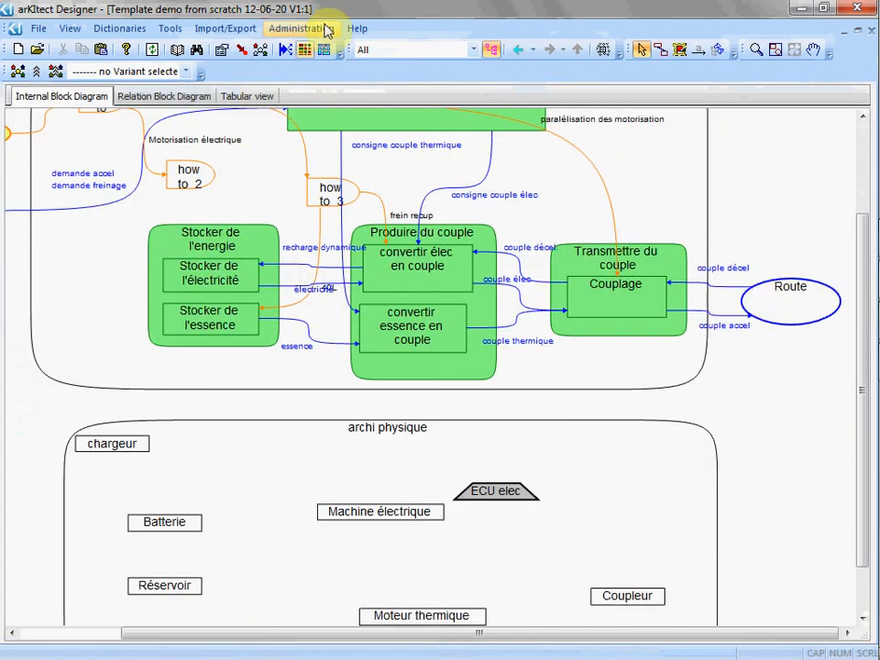
# Allocate Stocker de l'électricité to Batterie, Stocker de l'essence to Réservoir, convertir essence en couple to Moteur thermique and Couplage to Coupleur
pyautogui.click(776, 48)
pyautogui.moveTo(267, 328); pyautogui.dragTo(220, 519)
pyautogui.moveTo(261, 366); pyautogui.dragTo(211, 571)
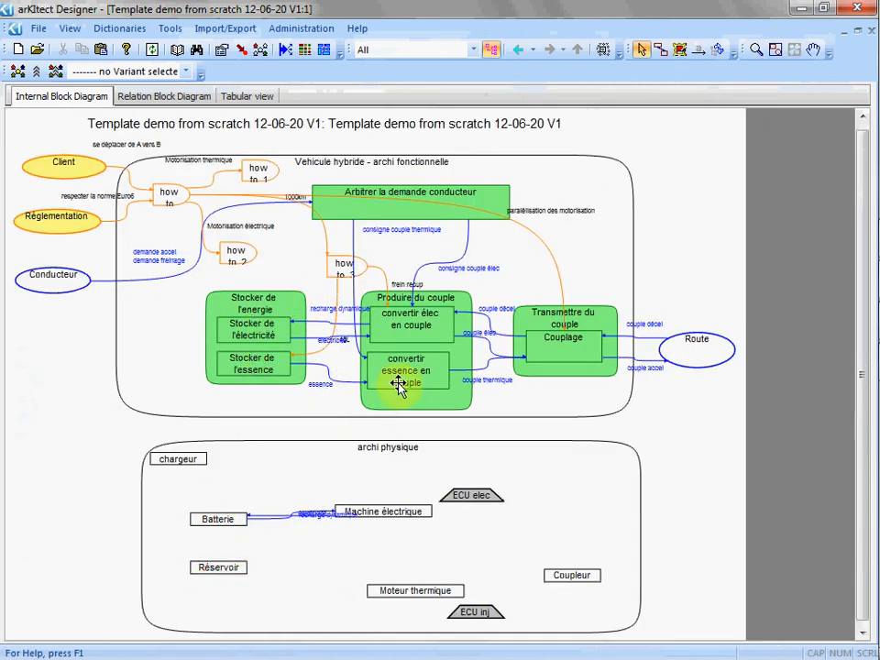
pyautogui.moveTo(402, 384); pyautogui.dragTo(416, 591)
pyautogui.moveTo(554, 348); pyautogui.dragTo(573, 575)
# Expand Arbitrer la demande conducteur and allocate its Superviseur control to ECU inj
pyautogui.rightClick(427, 189)
pyautogui.click(481, 373)
pyautogui.scroll(-2, 696, 345)
pyautogui.click(353, 211)
pyautogui.moveTo(353, 211); pyautogui.dragTo(354, 208)
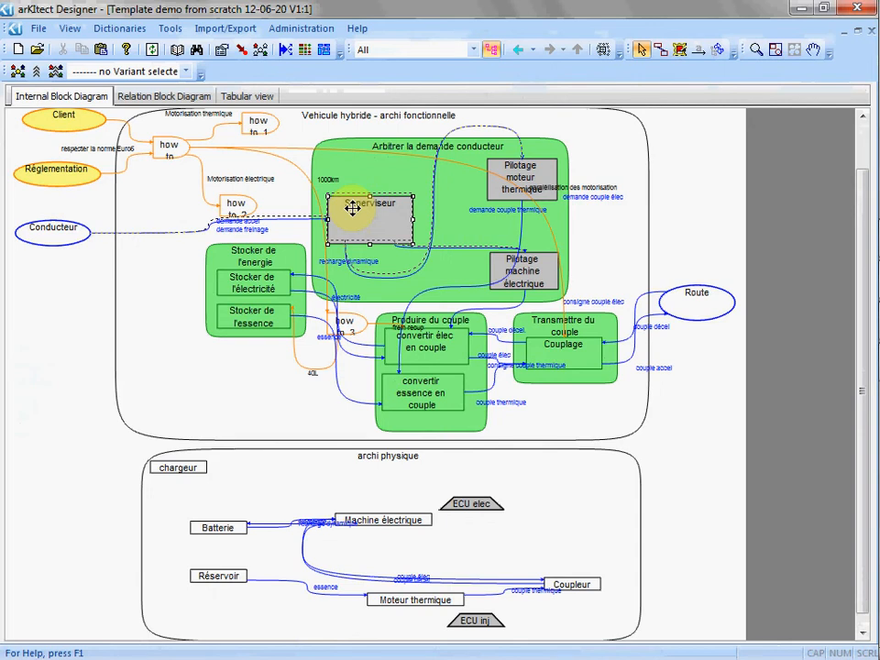
pyautogui.moveTo(353, 208); pyautogui.dragTo(475, 624)
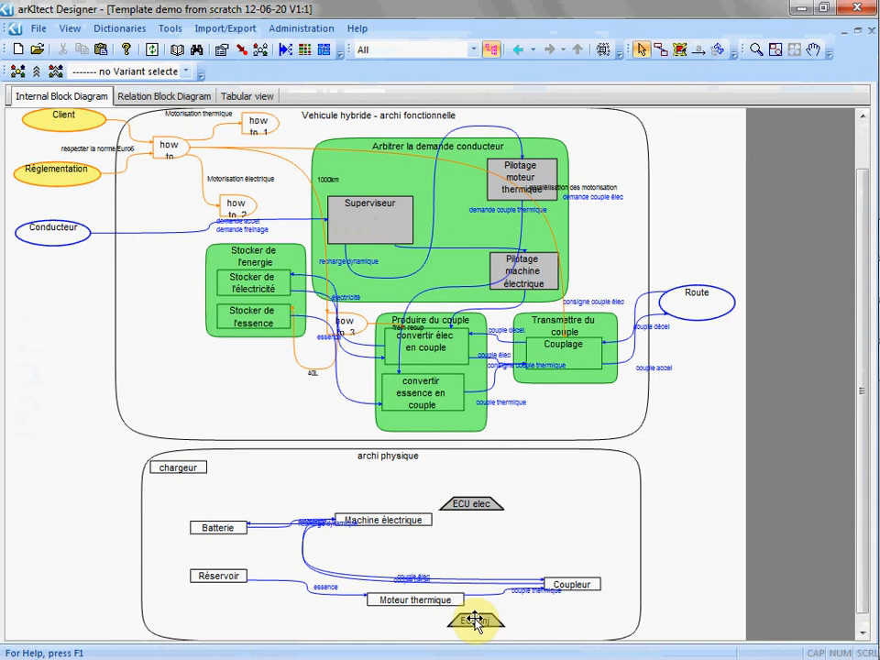
# Add the existing control Pilotage moteur thermique from the object dictionary to ECU inj
pyautogui.rightClick(475, 622)
pyautogui.moveTo(609, 281)
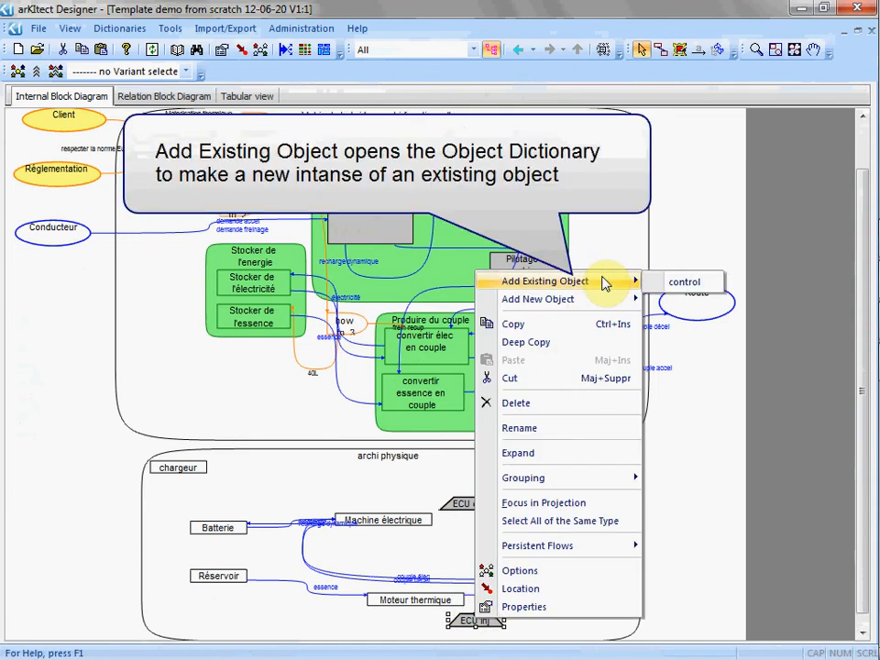
pyautogui.click(697, 286)
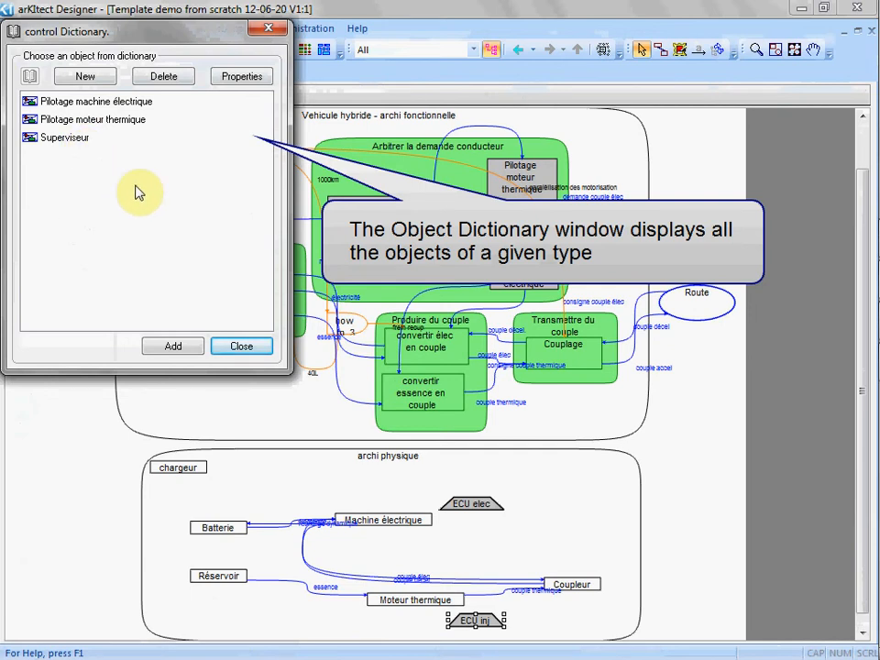
pyautogui.click(66, 142)
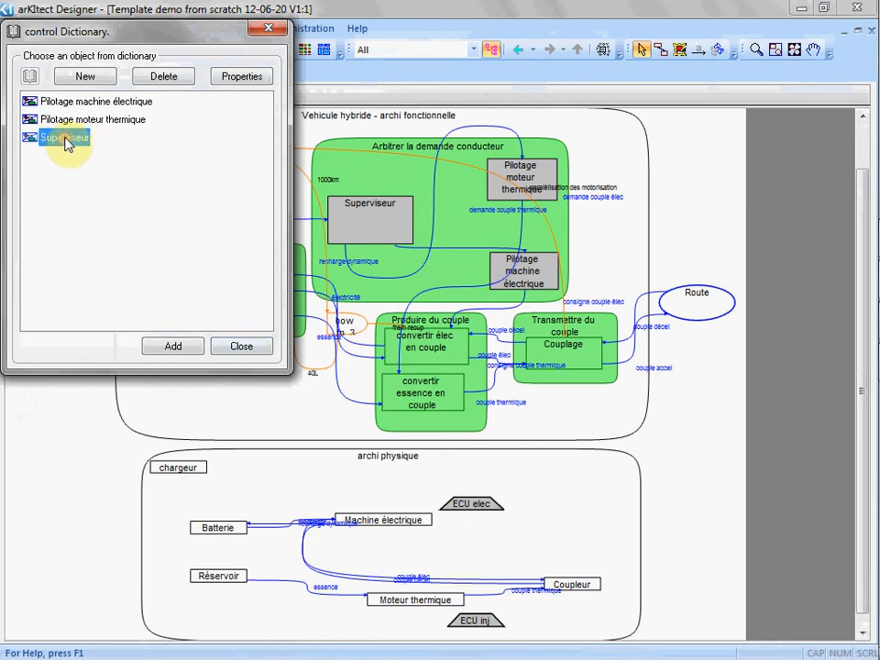
pyautogui.click(83, 122)
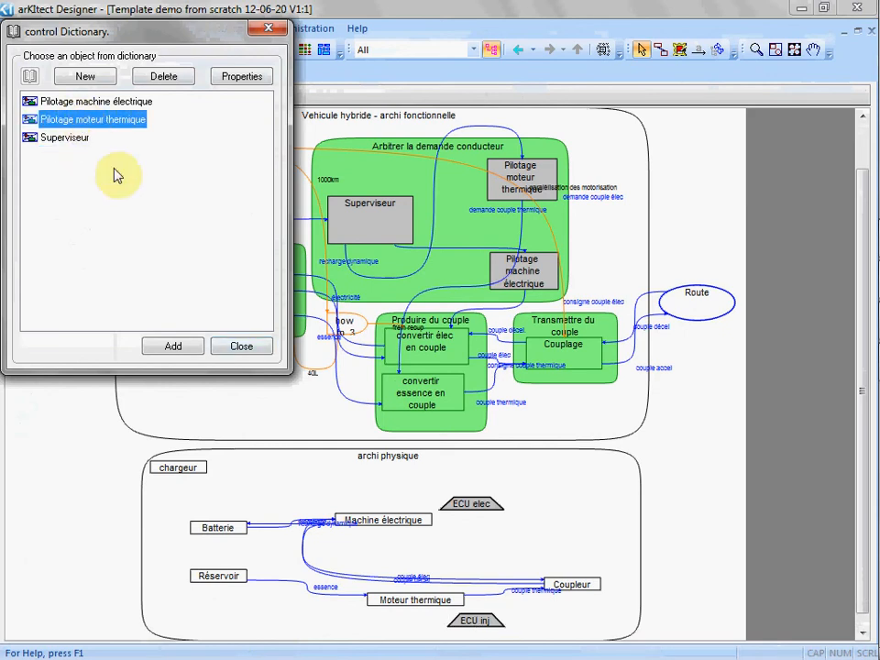
pyautogui.click(180, 340)
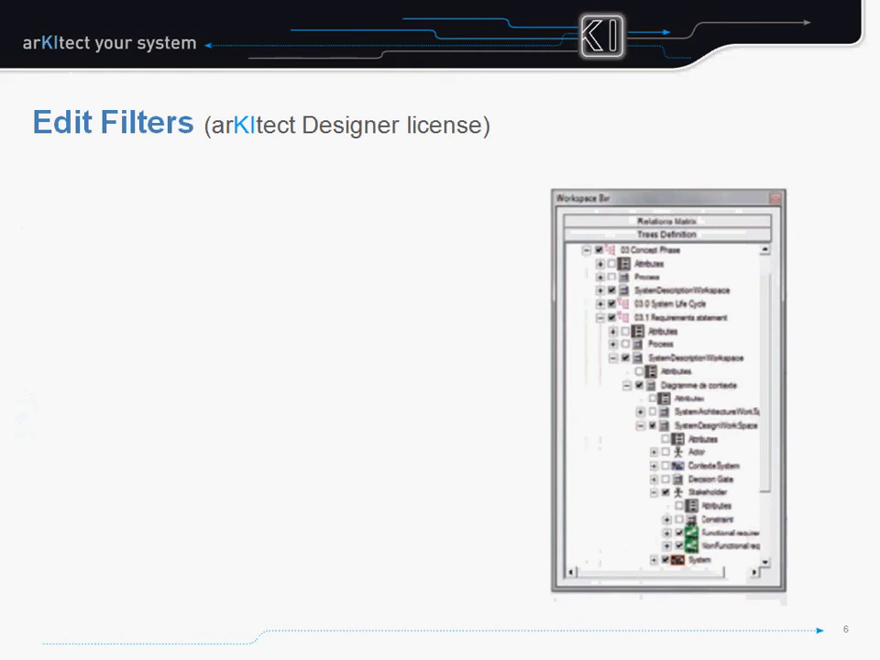
pyautogui.press('Right')
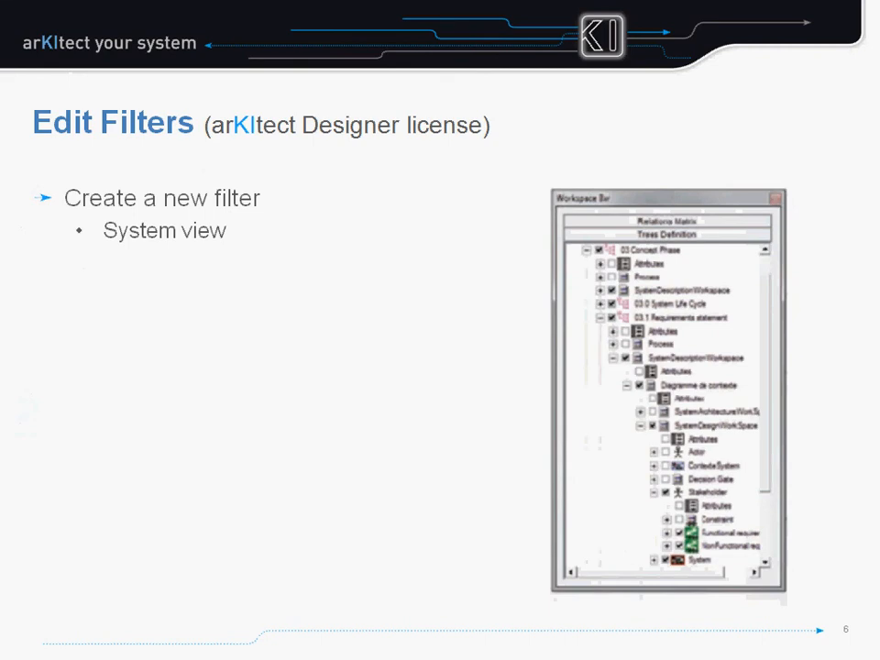
pyautogui.press('Right')
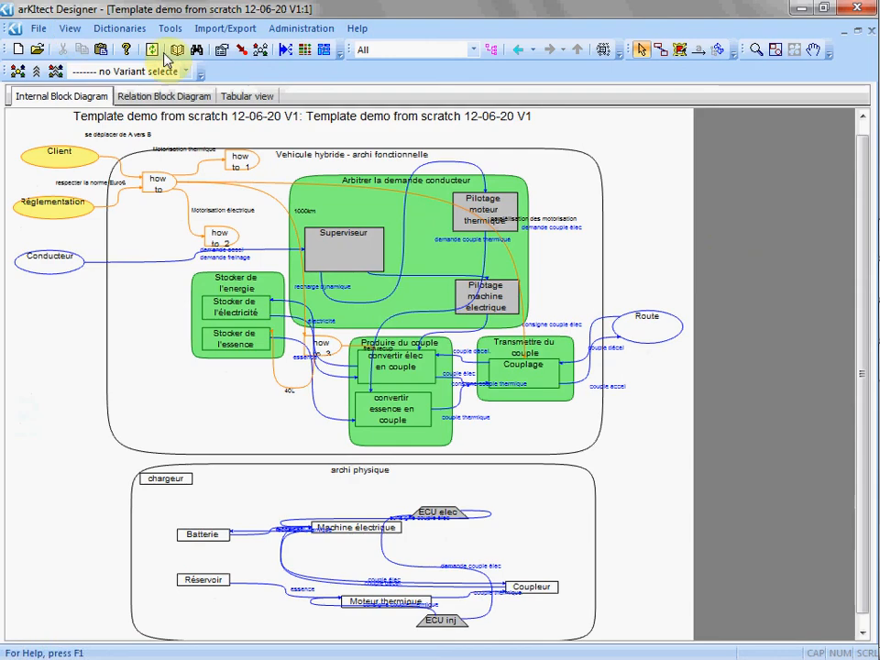
# Display the rules and filters and create a new filter named Archi physique under All
pyautogui.click(70, 29)
pyautogui.moveTo(124, 110)
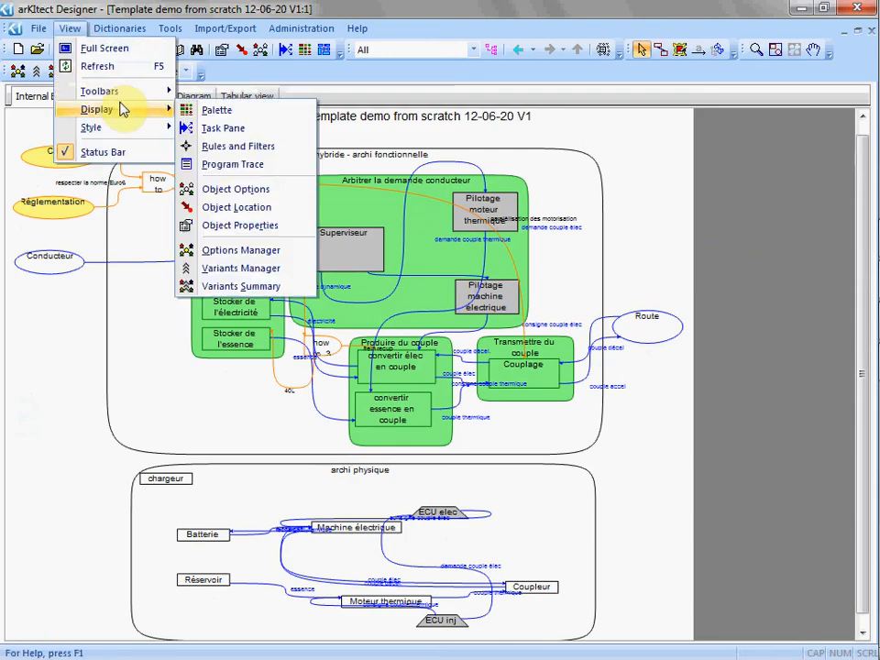
pyautogui.click(207, 146)
pyautogui.rightClick(79, 162)
pyautogui.click(151, 244)
pyautogui.write('Archi physique')
pyautogui.click(376, 366)
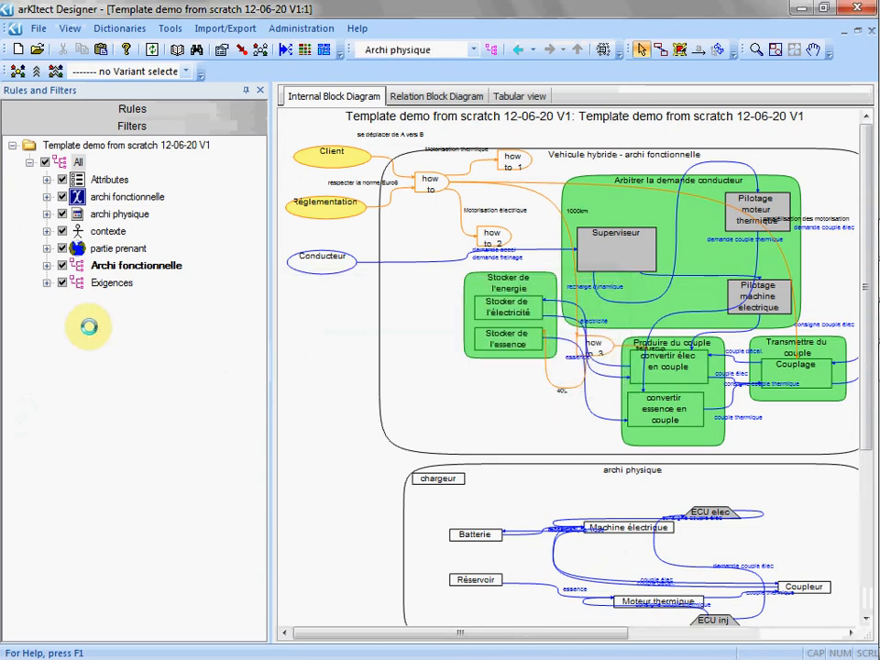
# Uncheck the archi fonctionnelle and partie prenant rules with all their subrules in the Archi physique filter
pyautogui.click(47, 284)
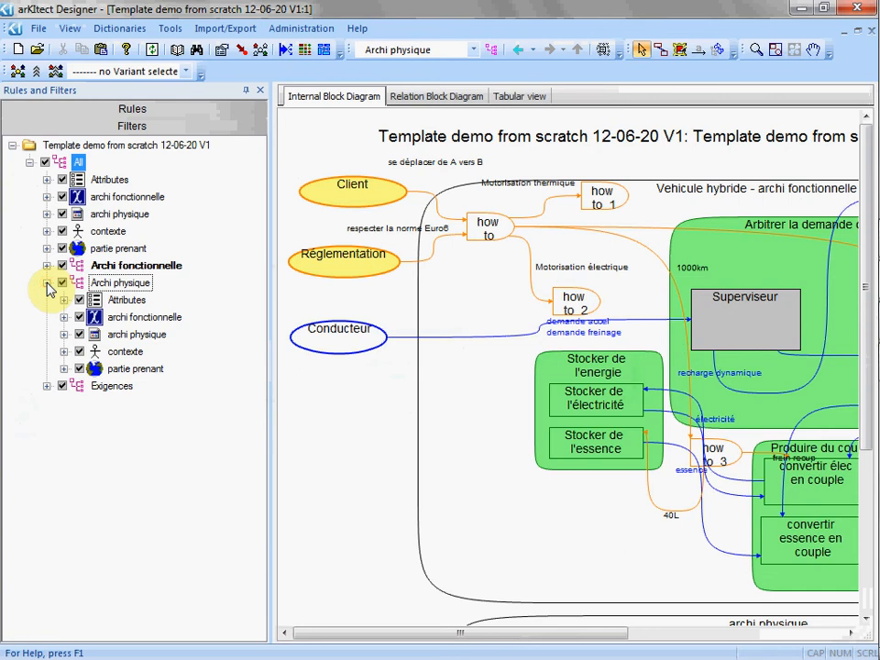
pyautogui.rightClick(153, 317)
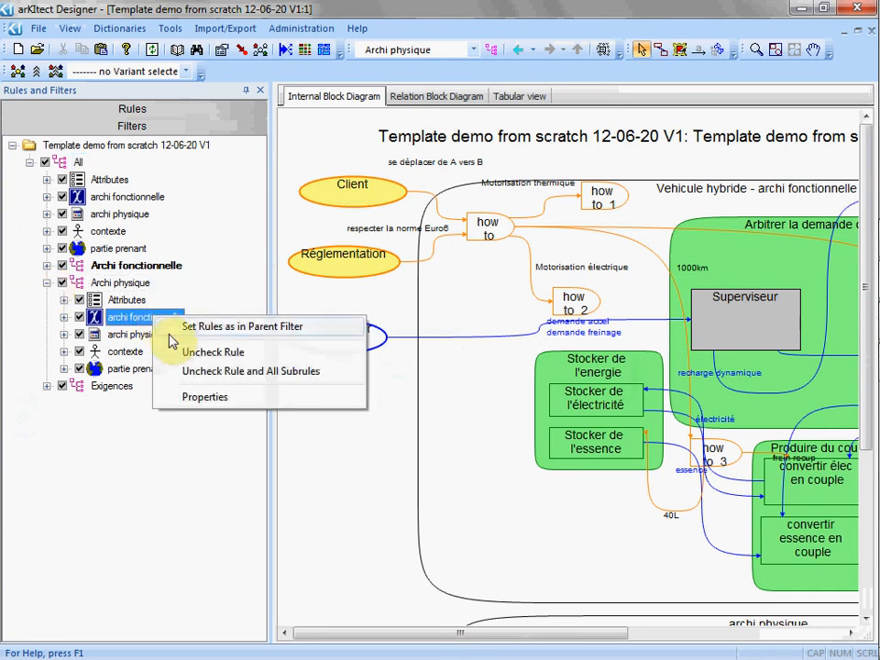
pyautogui.click(210, 374)
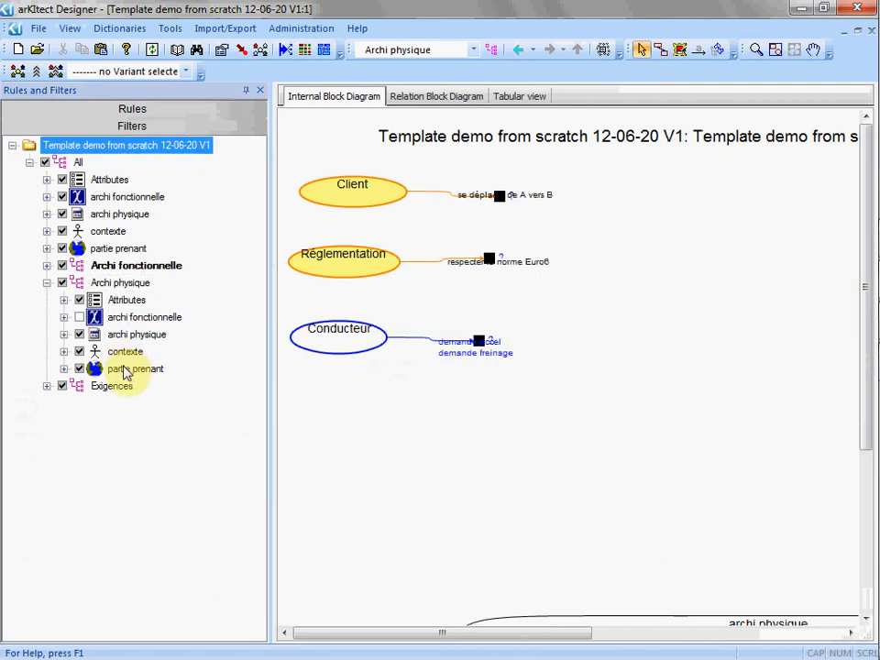
pyautogui.rightClick(125, 370)
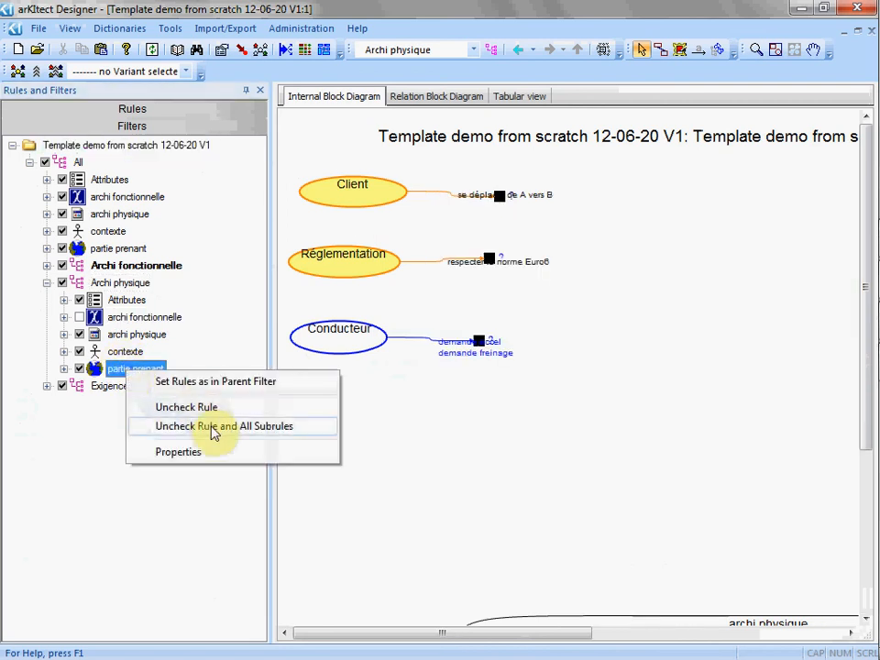
pyautogui.click(191, 434)
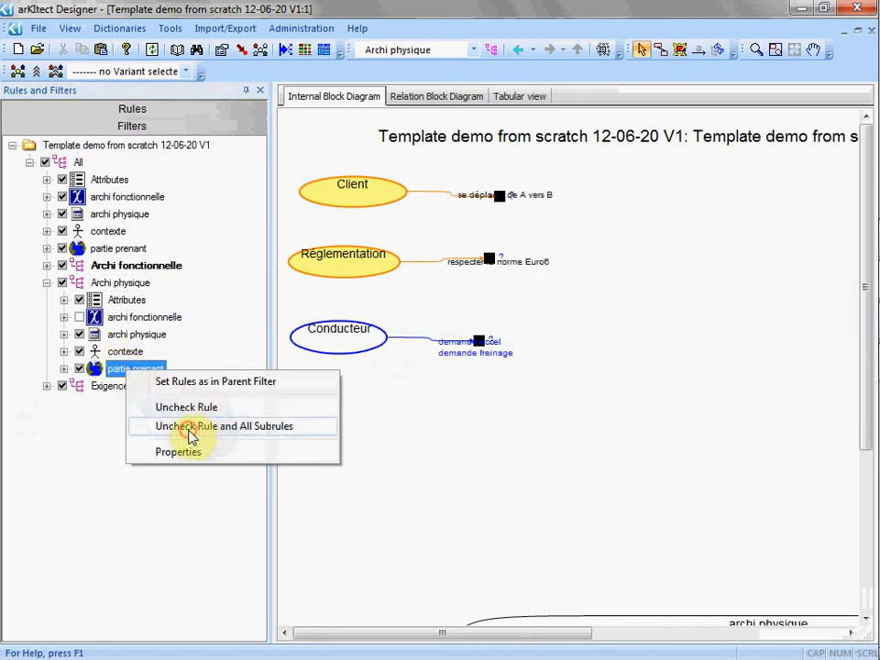
# Enable flux fonctionnel among archi physique's contained flows in the Archi physique filter, save, and fit the whole diagram in view
pyautogui.rightClick(137, 334)
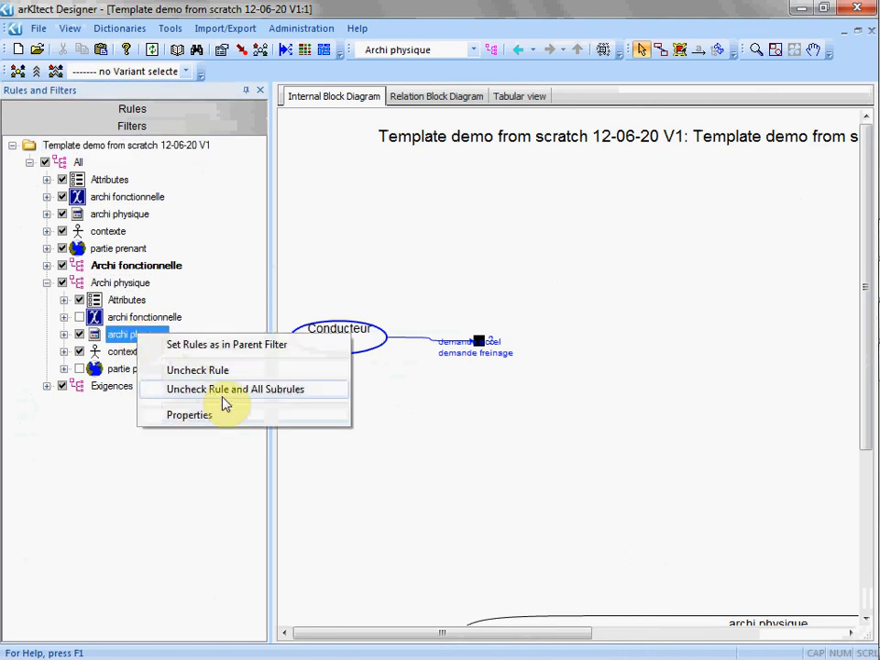
pyautogui.click(190, 416)
pyautogui.click(614, 300)
pyautogui.click(272, 309)
pyautogui.click(271, 308)
pyautogui.click(399, 325)
pyautogui.click(388, 444)
pyautogui.click(260, 90)
pyautogui.click(775, 50)
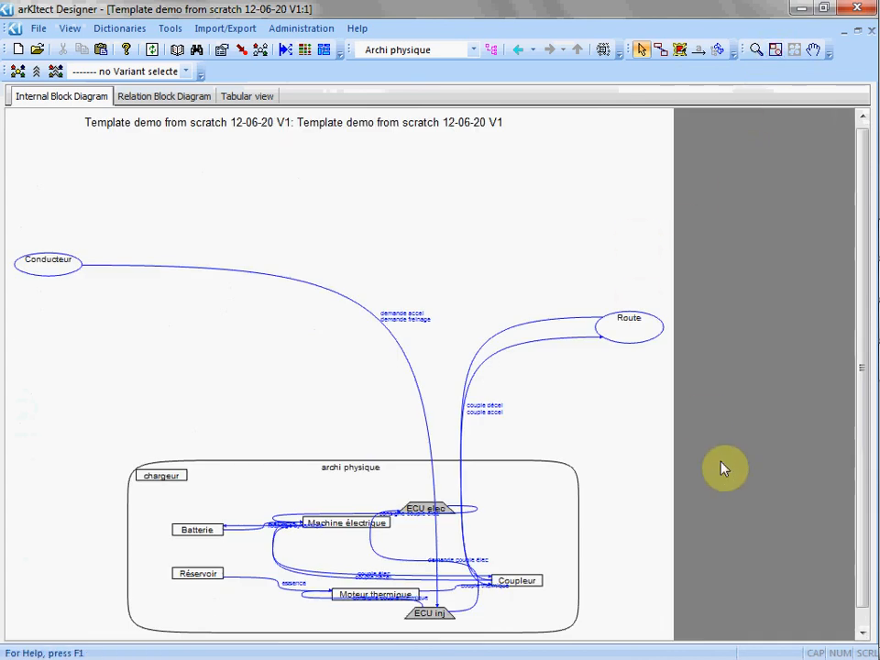
# Open the archi physique object's own diagram and organize the current view with the automatic layout
pyautogui.doubleClick(544, 480)
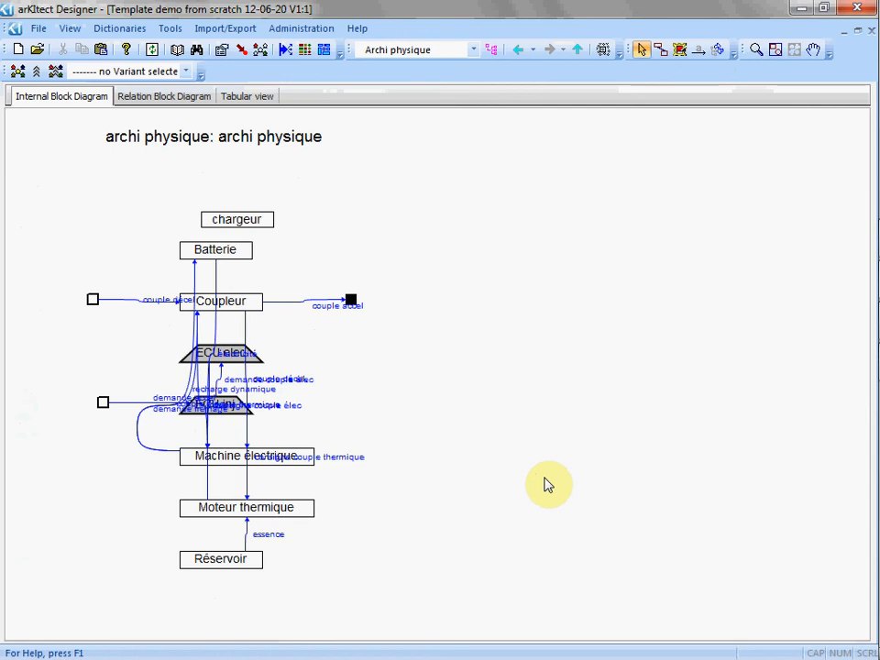
pyautogui.click(171, 29)
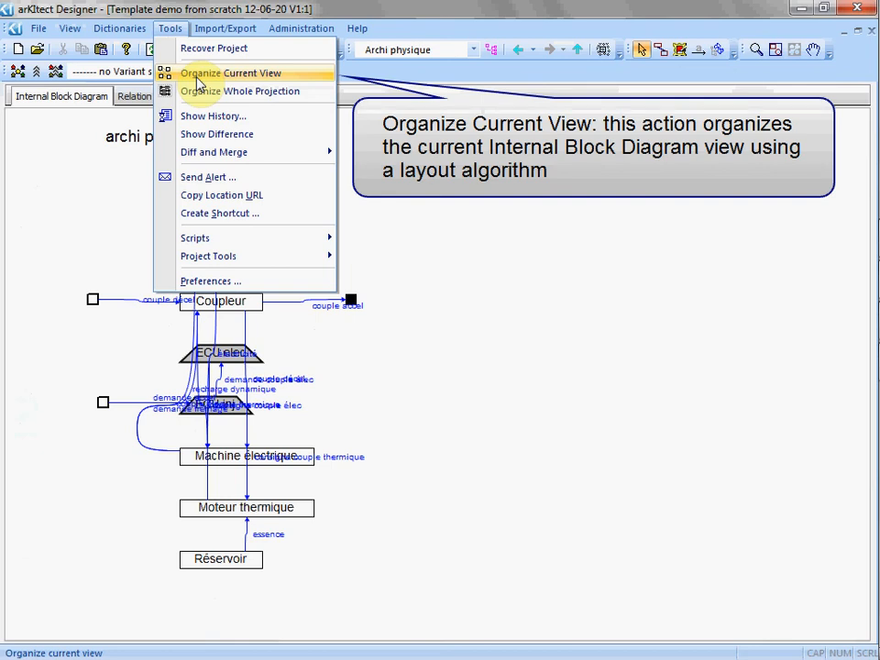
pyautogui.click(194, 81)
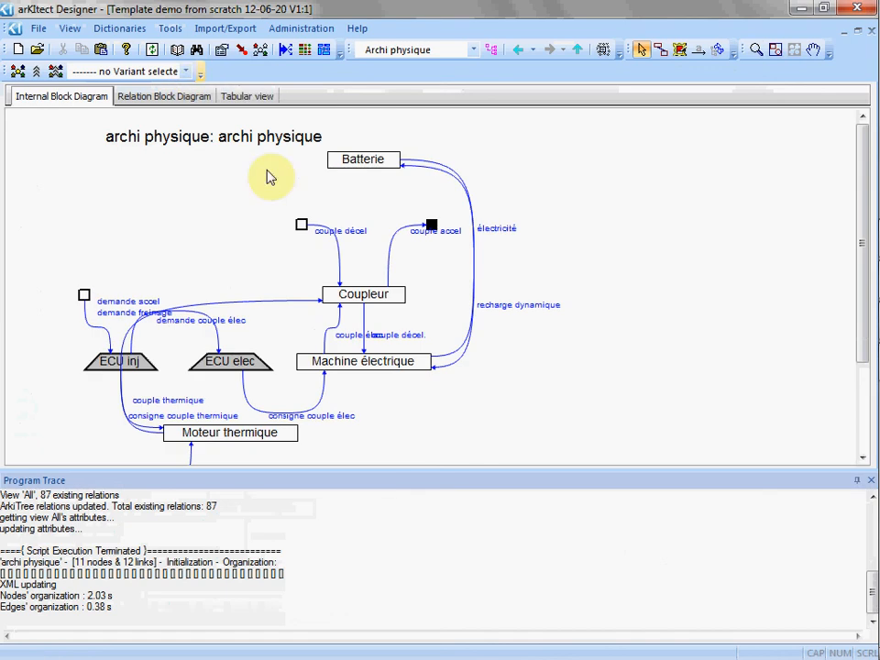
pyautogui.click(870, 482)
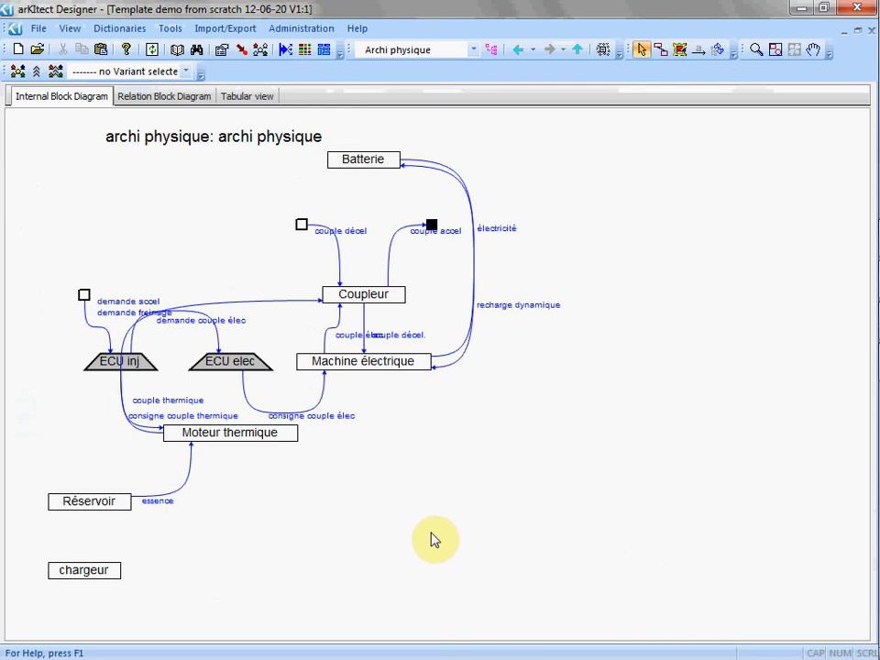
# Adjust the Batterie, Machine électrique and Moteur thermique blocks by hand to refine the organized layout
pyautogui.click(378, 158)
pyautogui.moveTo(500, 159); pyautogui.dragTo(469, 197)
pyautogui.click(487, 265)
pyautogui.click(400, 361)
pyautogui.moveTo(431, 369); pyautogui.dragTo(459, 397)
pyautogui.click(477, 431)
pyautogui.moveTo(212, 432); pyautogui.dragTo(245, 465)
pyautogui.click(386, 511)
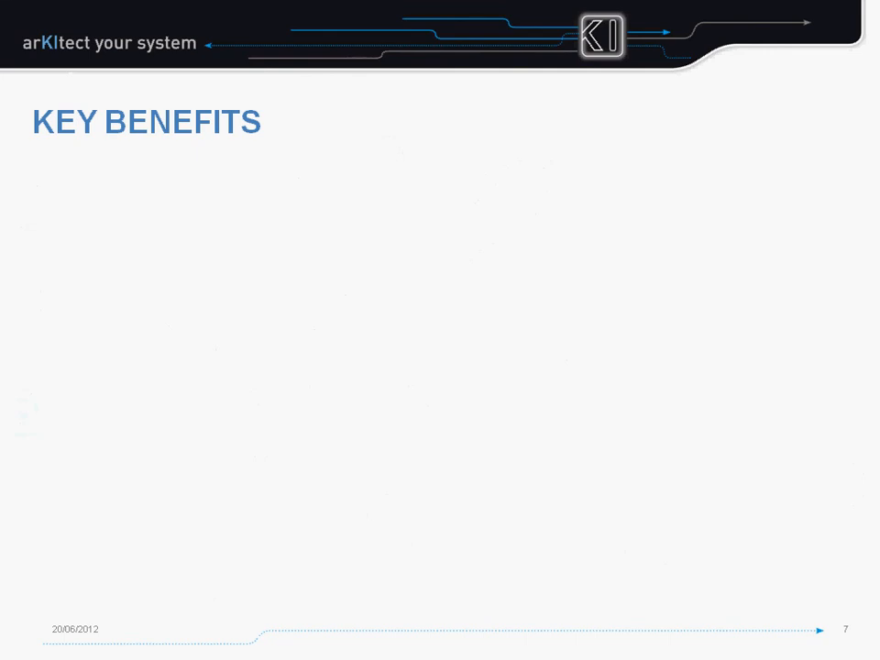
pyautogui.press('Right')
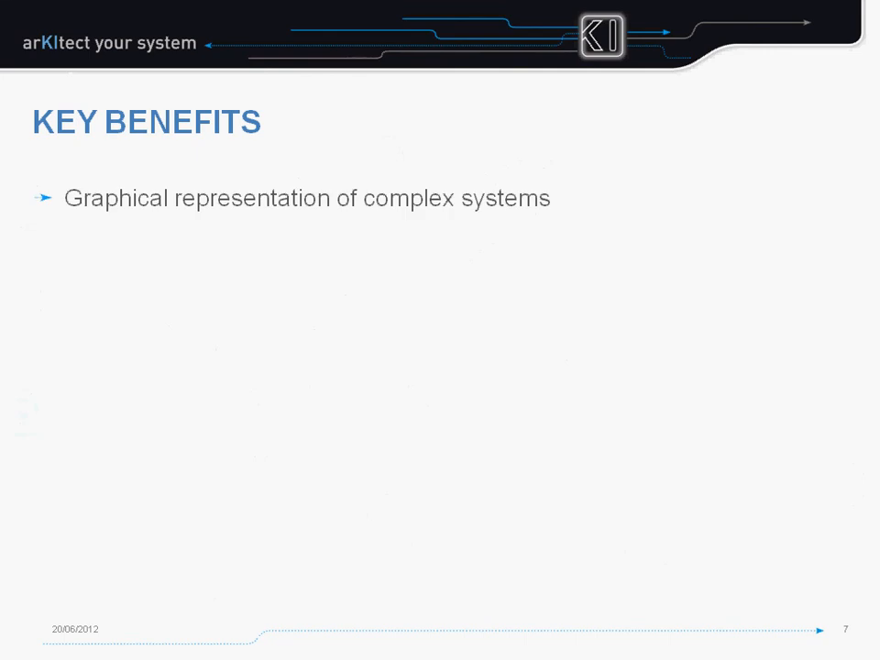
pyautogui.press('Right')
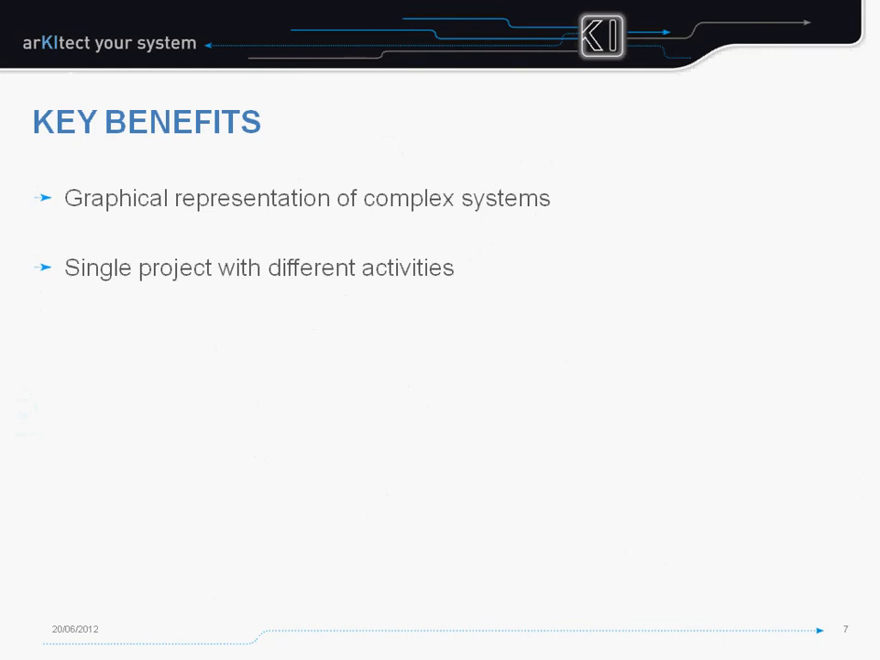